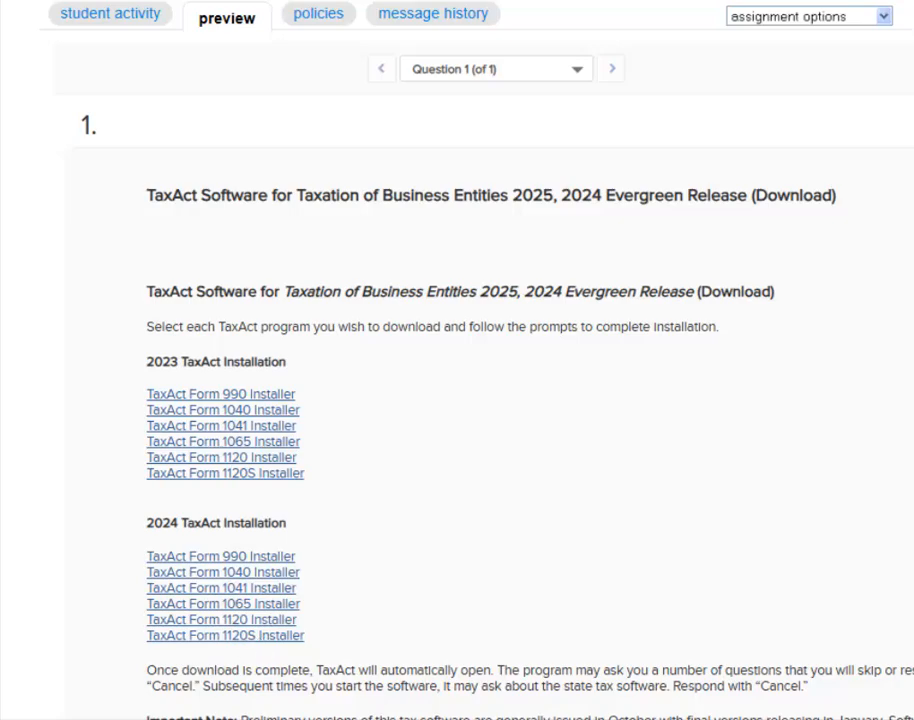
# Install the 1120S Edition from ta24psdw_eval into the default C:\TaxAct\TaxAct 2024 Professional Edition folder.
pyautogui.moveTo(2, 75); pyautogui.dragTo(424, 34)
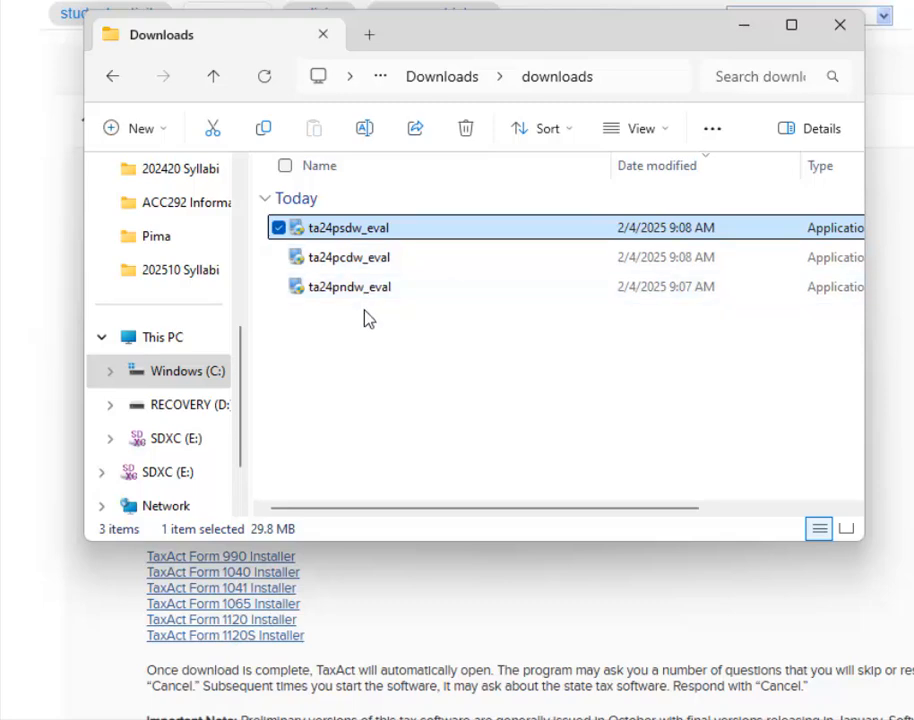
pyautogui.doubleClick(348, 233)
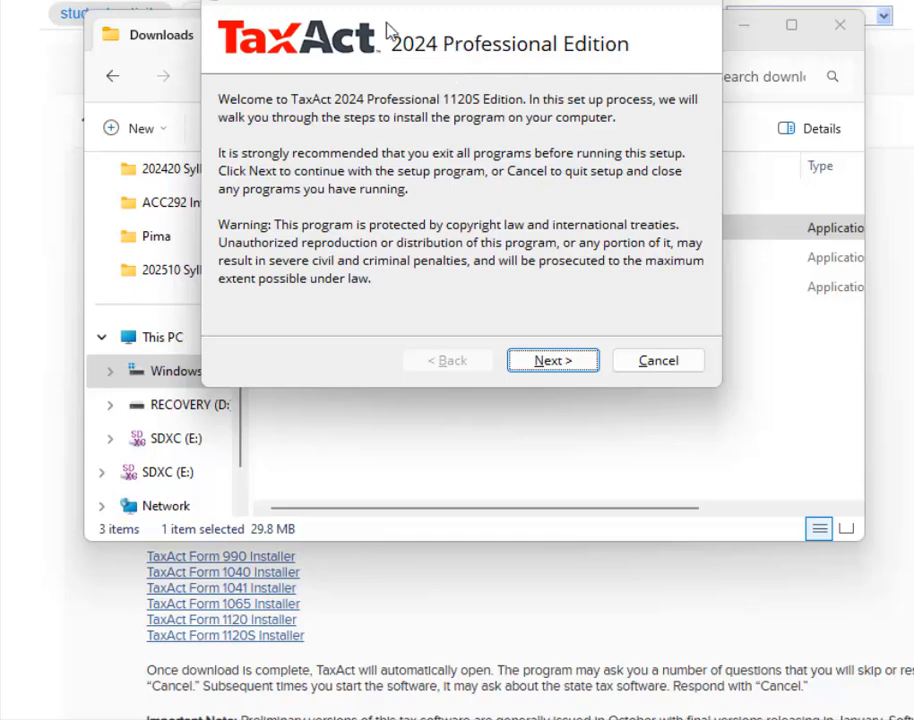
pyautogui.click(559, 362)
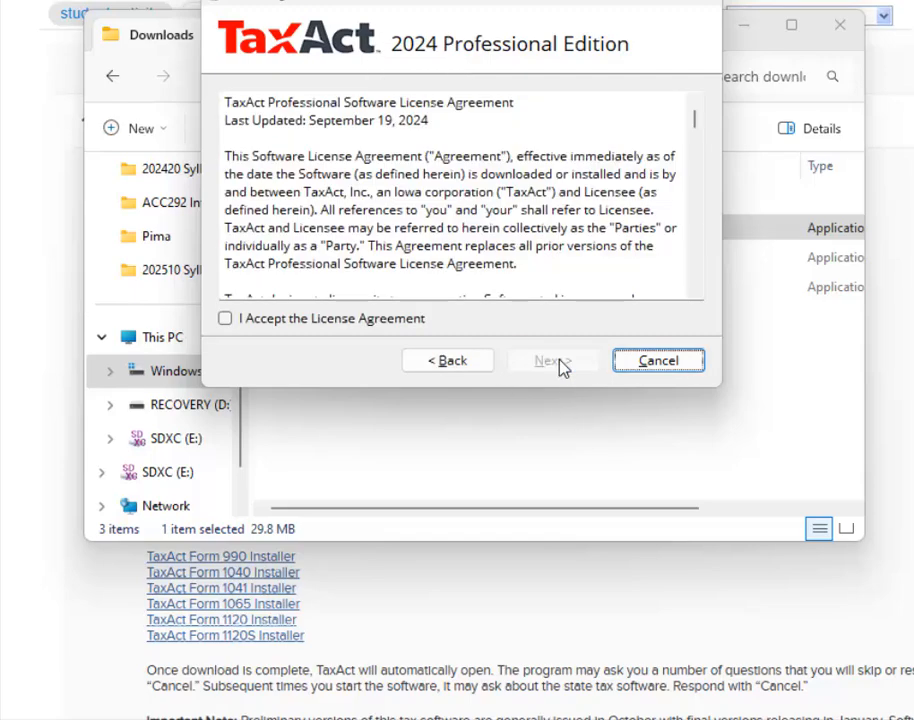
pyautogui.click(225, 318)
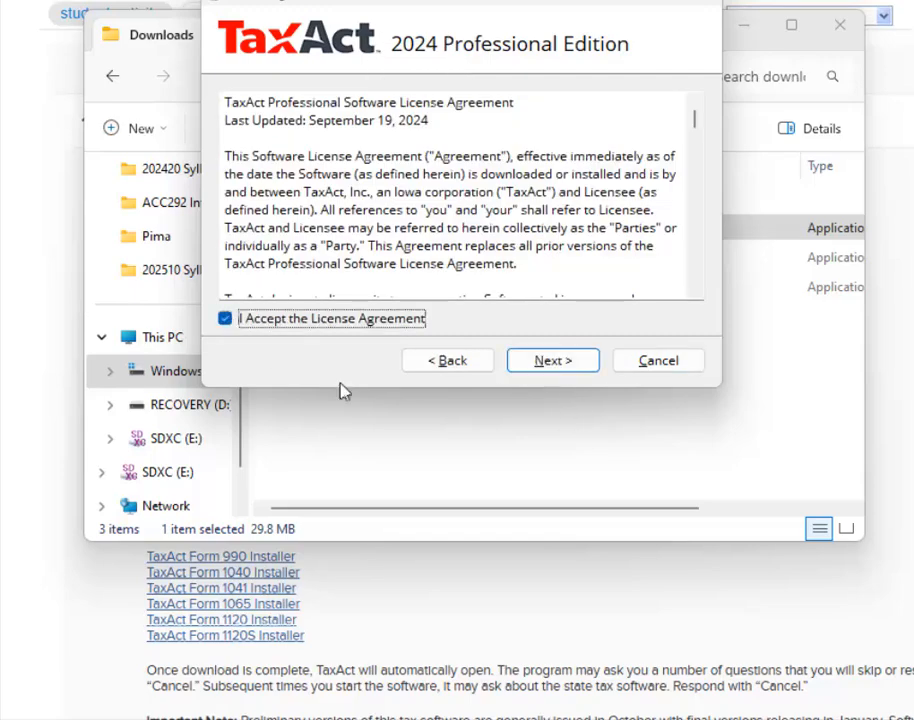
pyautogui.click(579, 365)
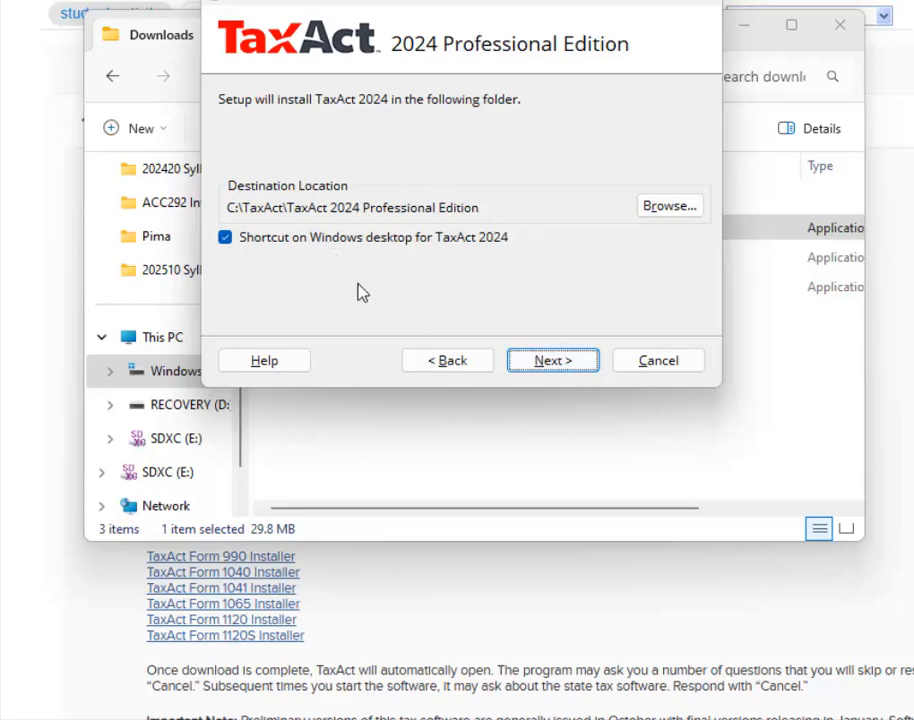
pyautogui.click(580, 367)
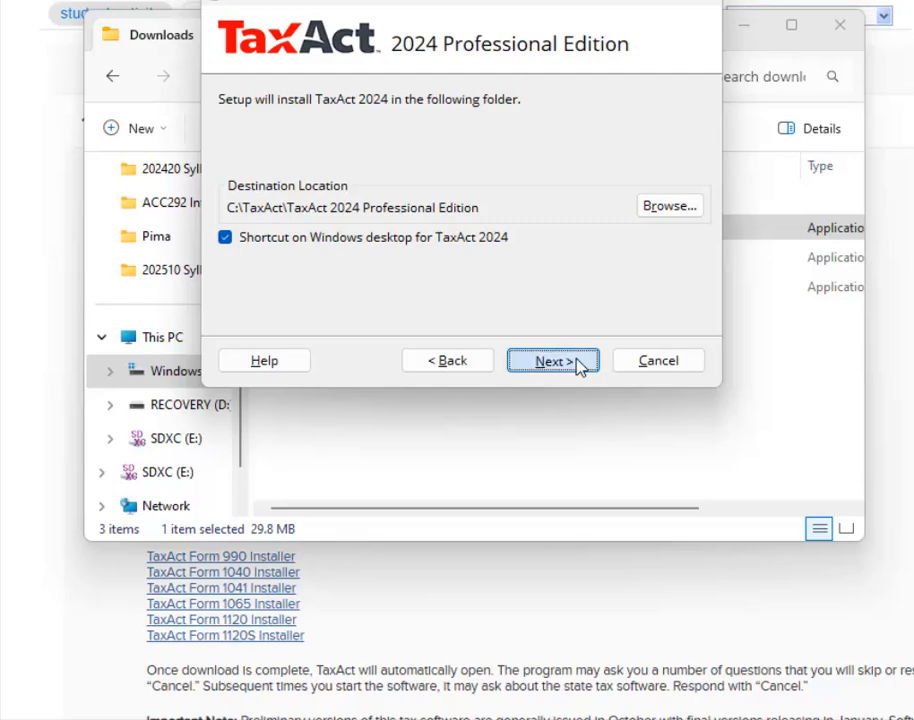
pyautogui.click(553, 361)
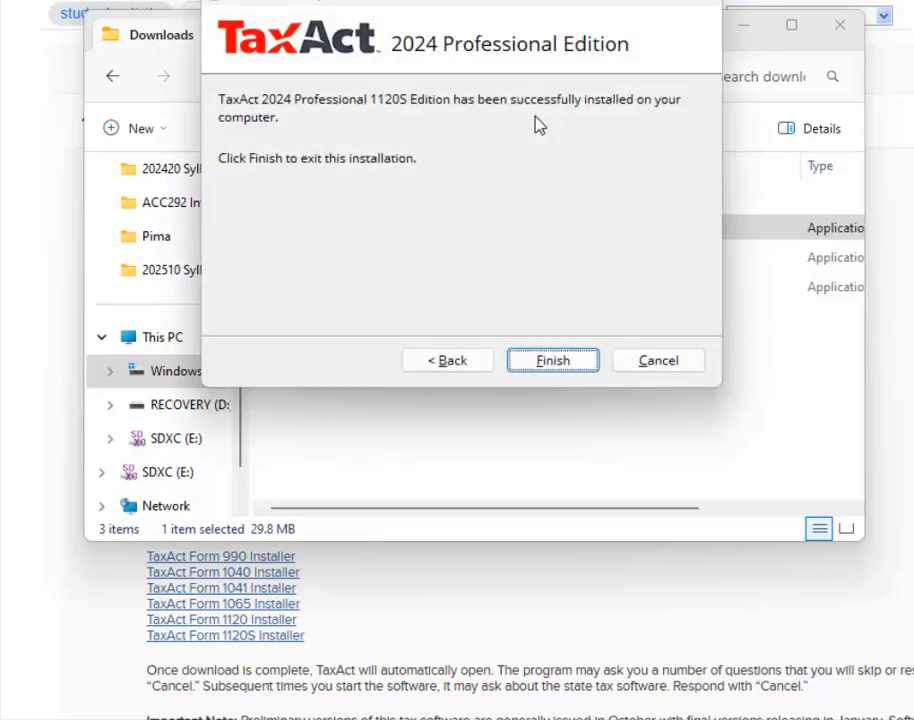
pyautogui.click(553, 361)
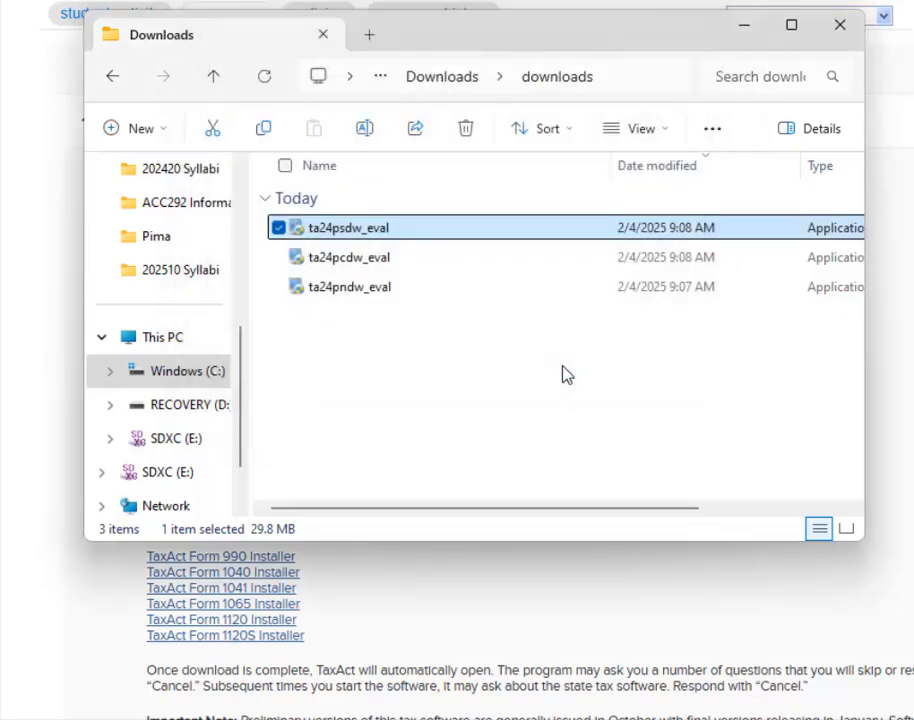
# Install the 1120 Edition from ta24pcdw_eval into the default TaxAct folder.
pyautogui.doubleClick(350, 258)
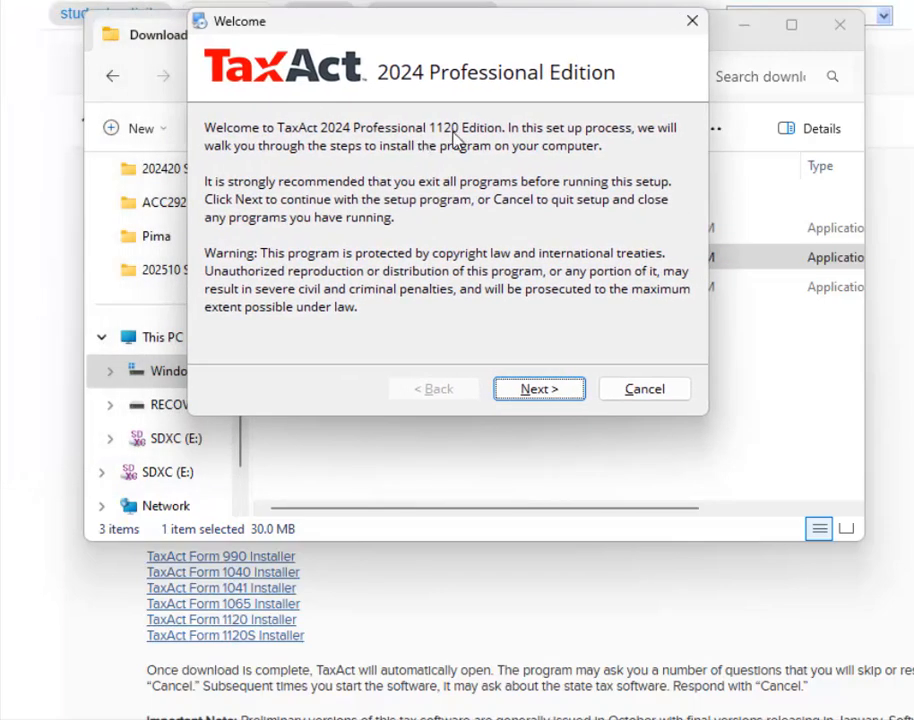
pyautogui.click(559, 393)
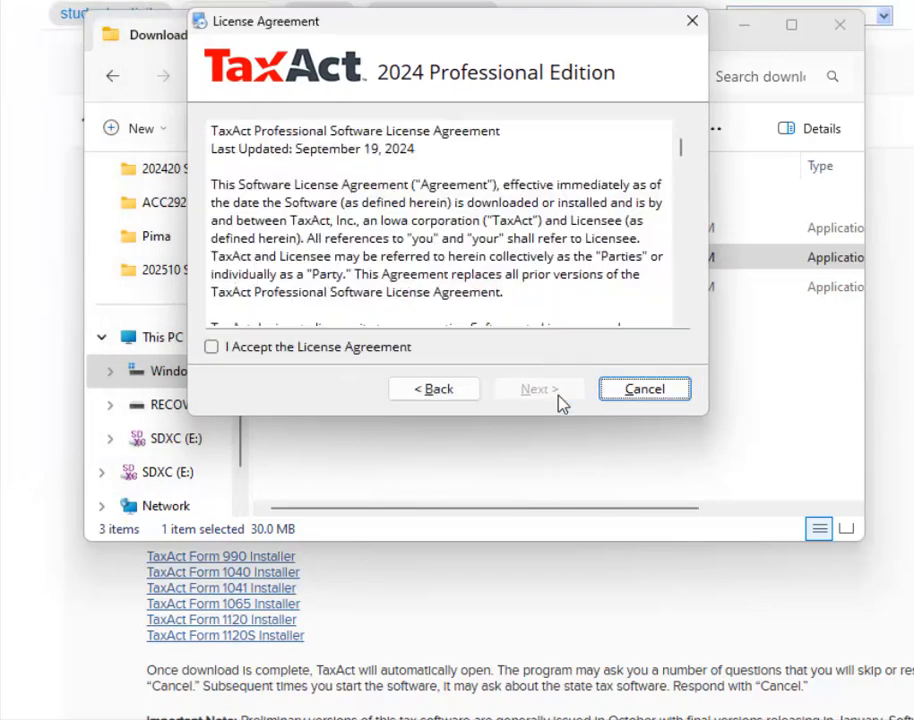
pyautogui.click(283, 350)
pyautogui.click(545, 395)
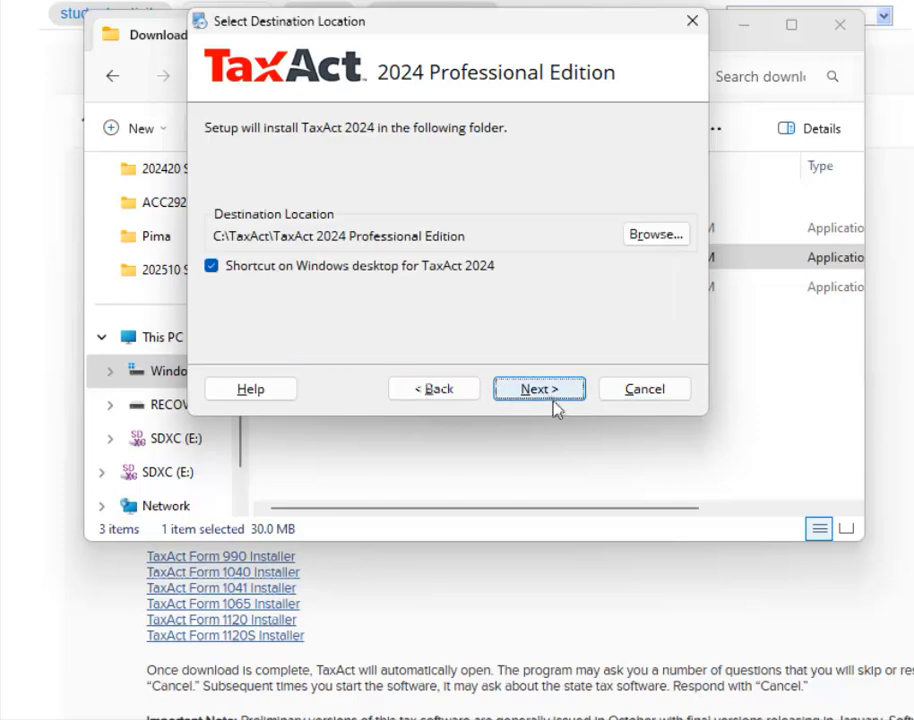
pyautogui.click(556, 394)
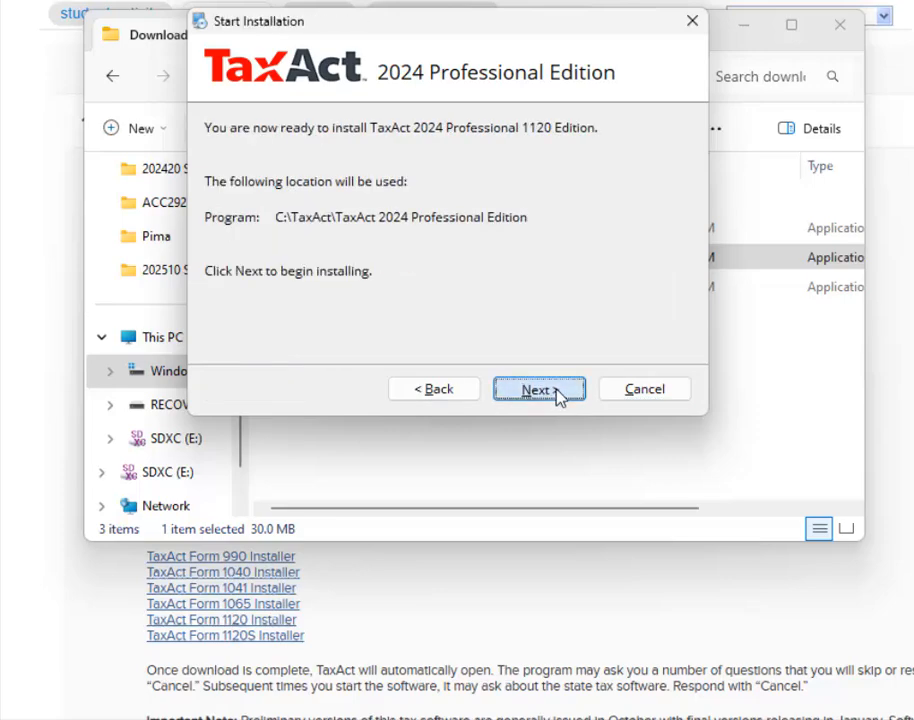
pyautogui.click(557, 395)
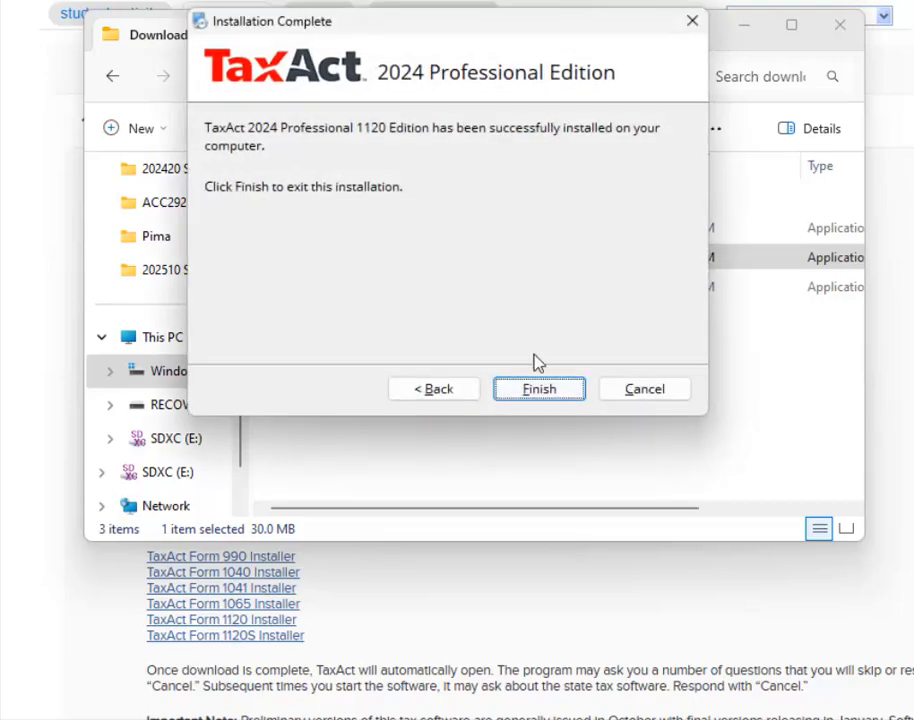
pyautogui.click(580, 396)
# Install the 1065 Edition from ta24pndw_eval into the same TaxAct folder.
pyautogui.click(380, 297)
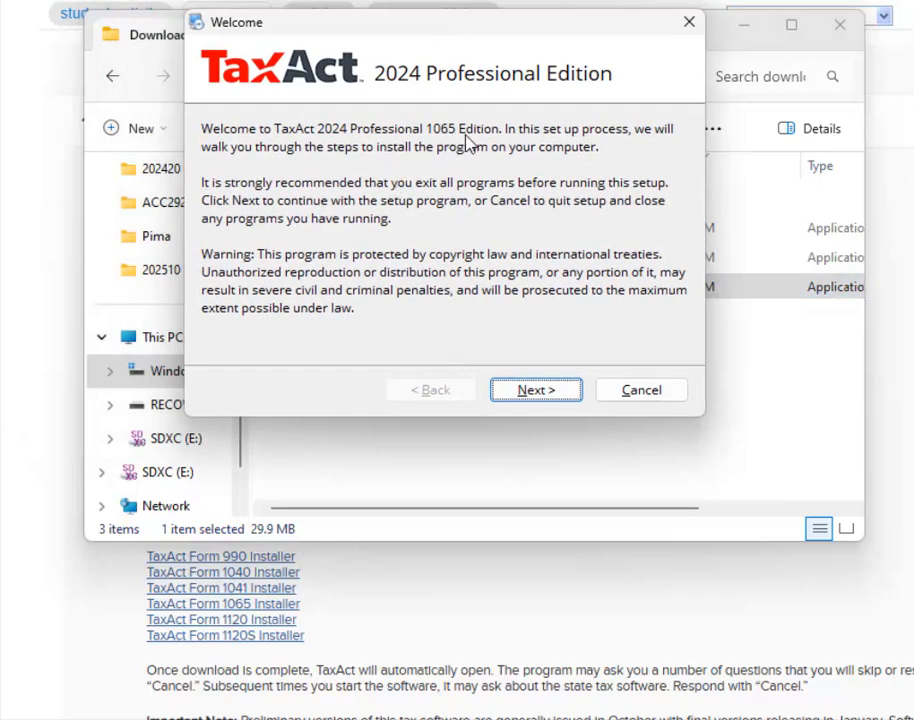
pyautogui.click(563, 396)
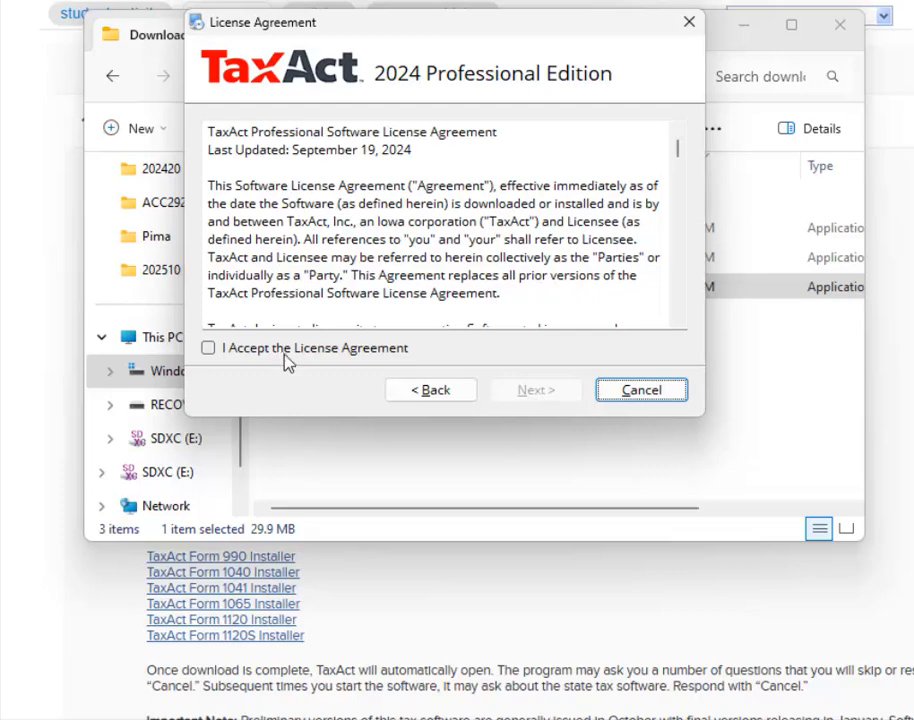
pyautogui.click(286, 350)
pyautogui.click(533, 395)
pyautogui.click(547, 394)
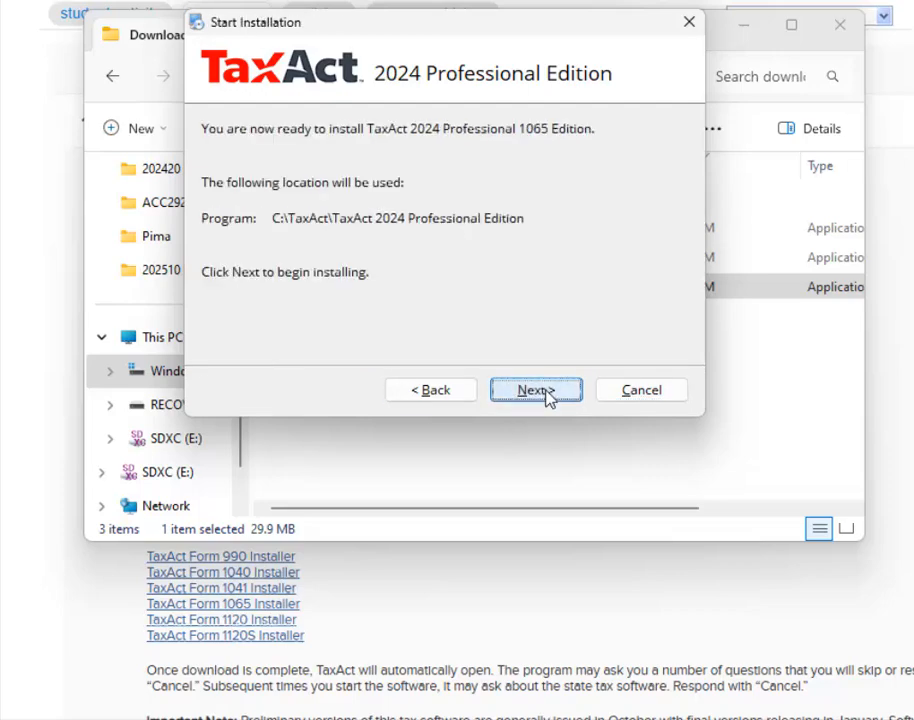
pyautogui.click(547, 397)
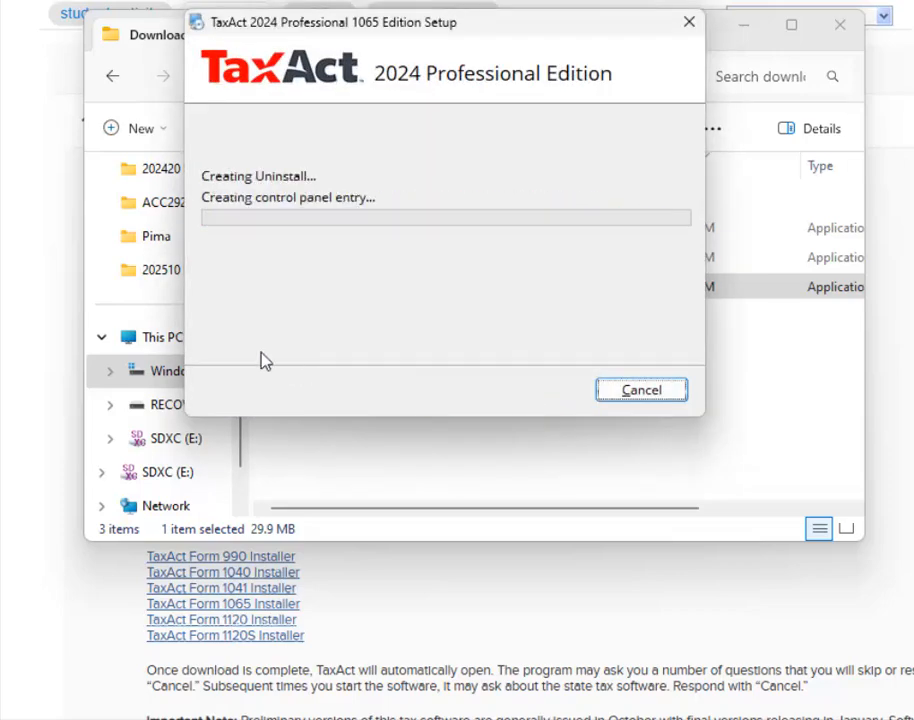
pyautogui.click(512, 390)
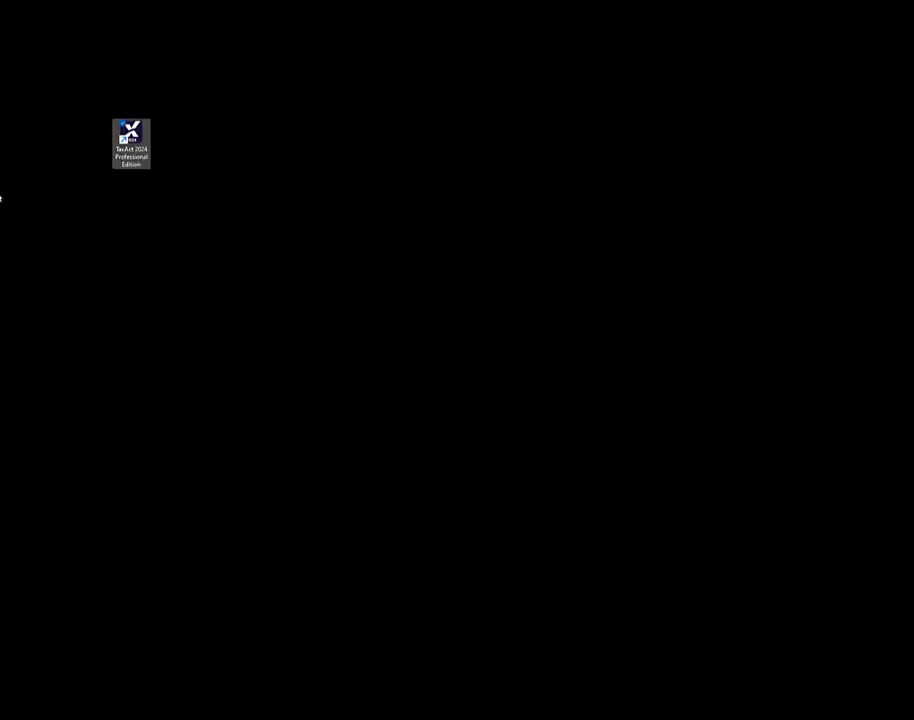
# Launch TaxAct 2024 Professional Edition from its desktop shortcut.
pyautogui.click(1, 195)
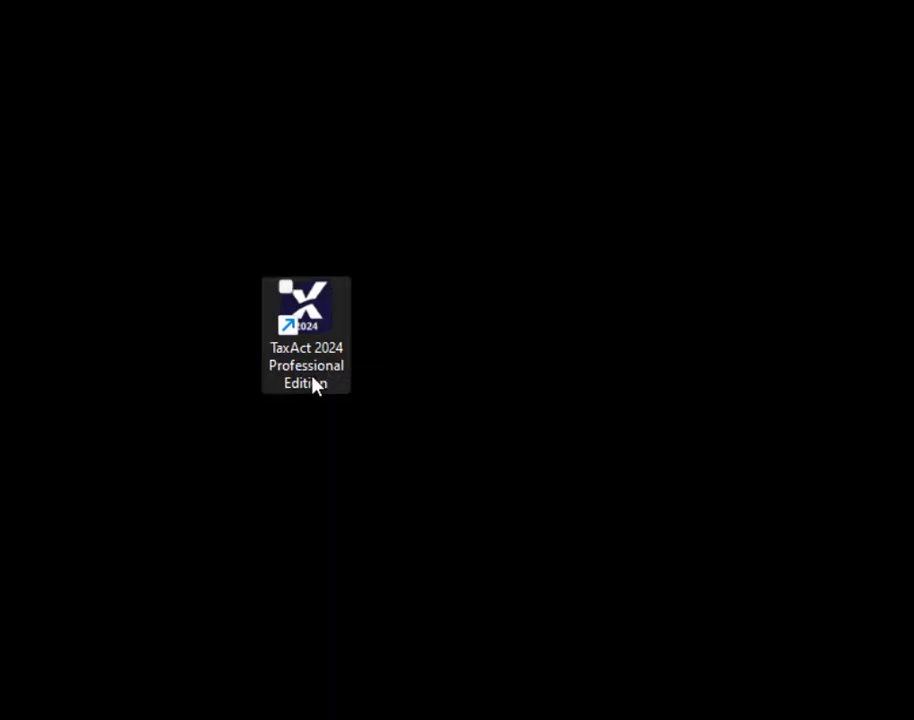
pyautogui.doubleClick(310, 313)
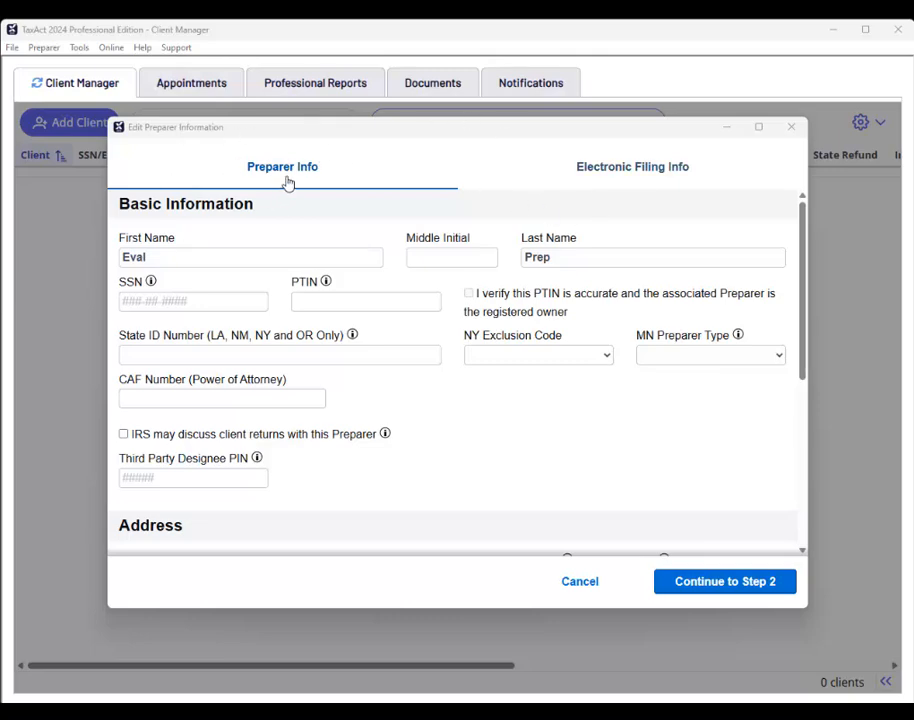
# Replace the placeholder with the preparer's first and last name.
pyautogui.doubleClick(163, 261)
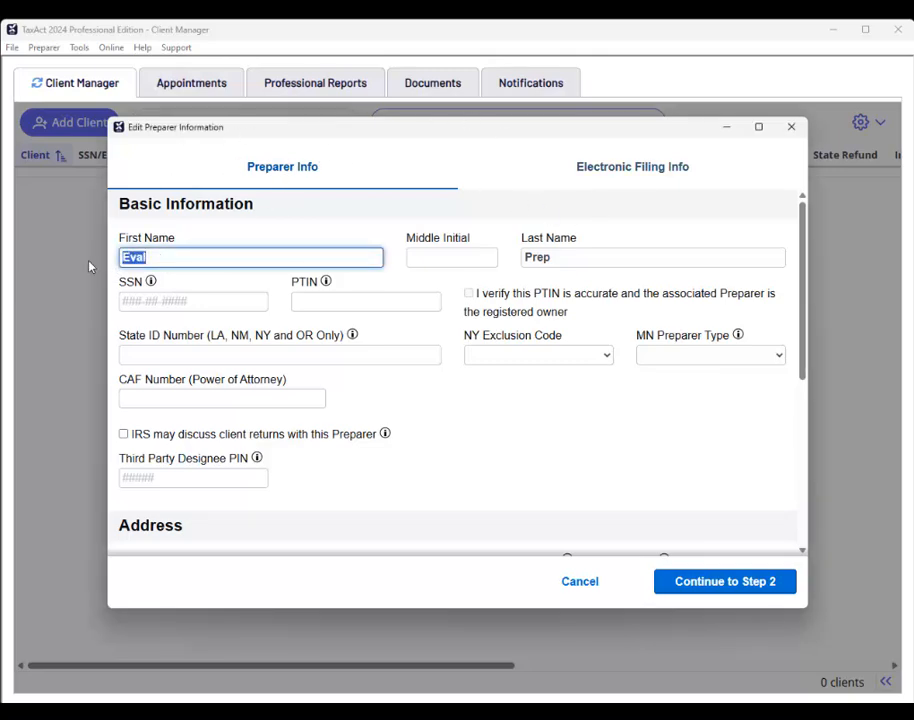
pyautogui.press('Tab')
pyautogui.press('Tab')
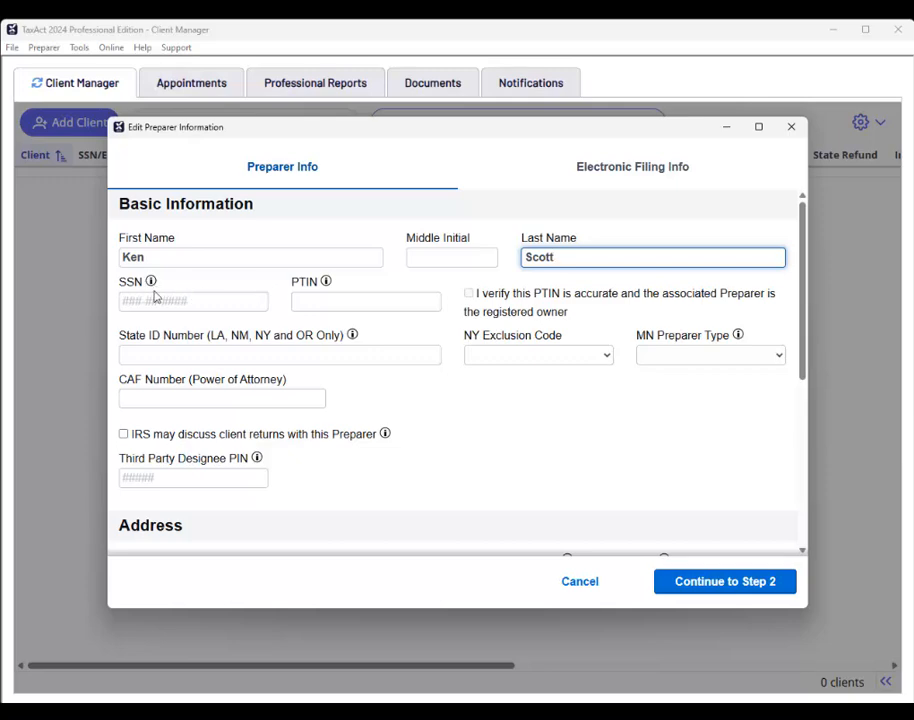
# Enter the preparer's PTIN, confirm it is accurate and preparer-owned, and continue to Step 2.
pyautogui.click(318, 302)
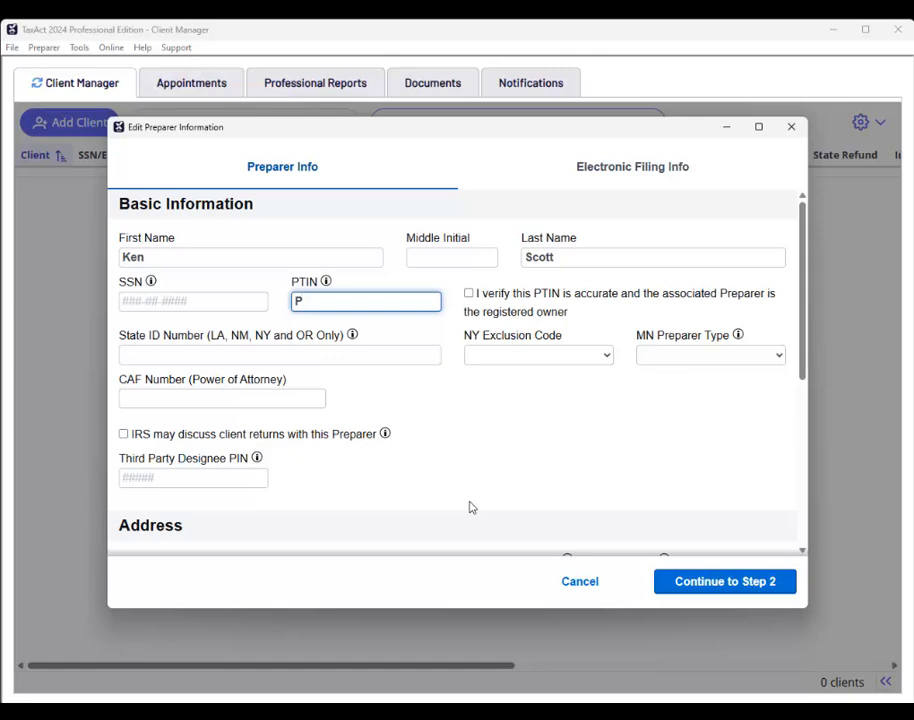
pyautogui.write('12345678')
pyautogui.press('Tab')
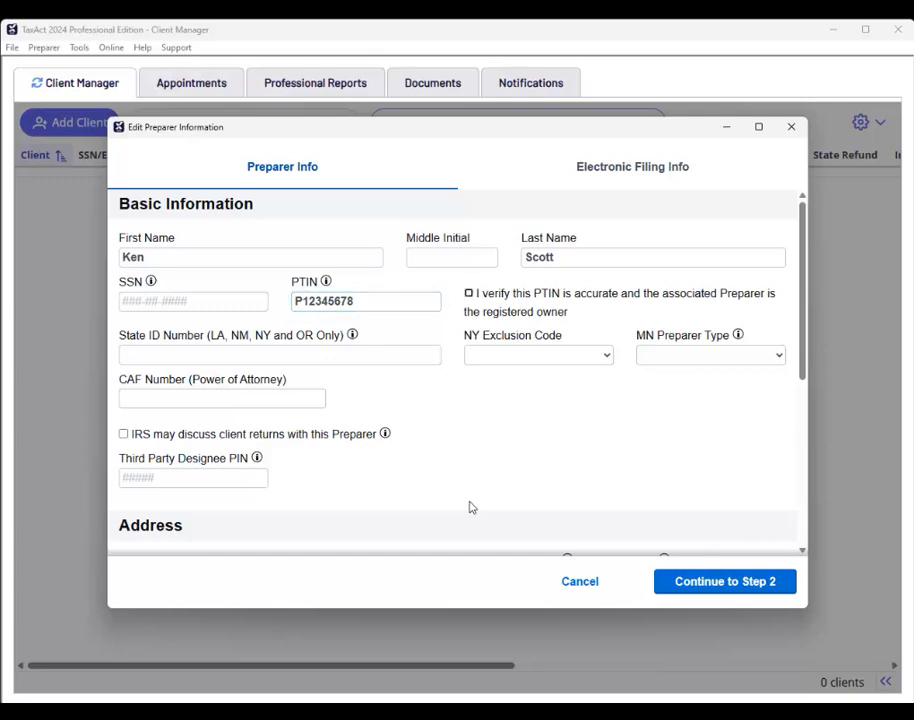
pyautogui.click(469, 294)
pyautogui.scroll(-3, 588, 447)
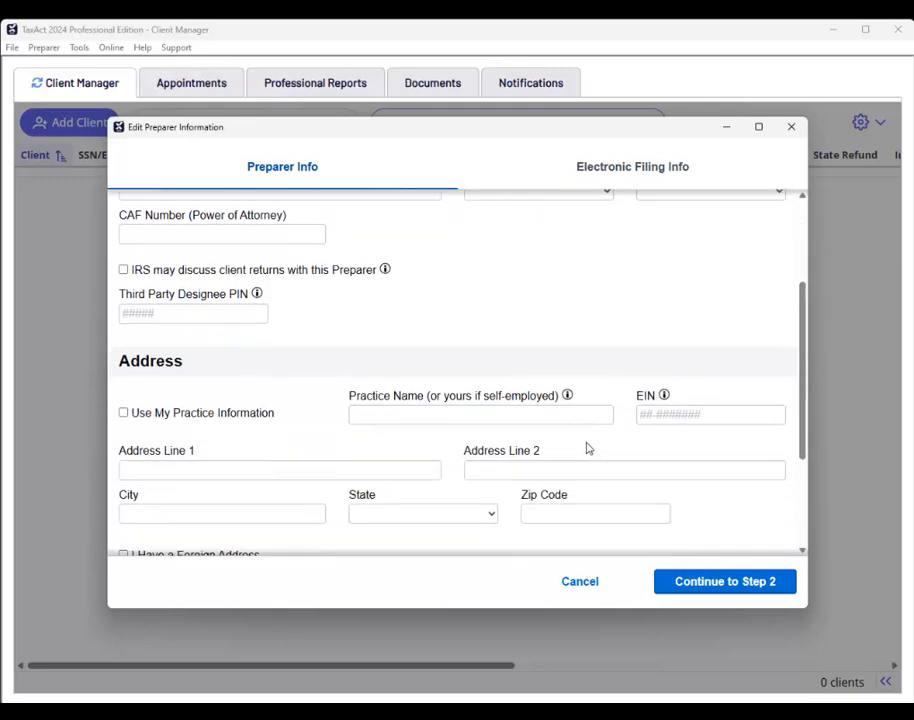
pyautogui.scroll(-1, 359, 449)
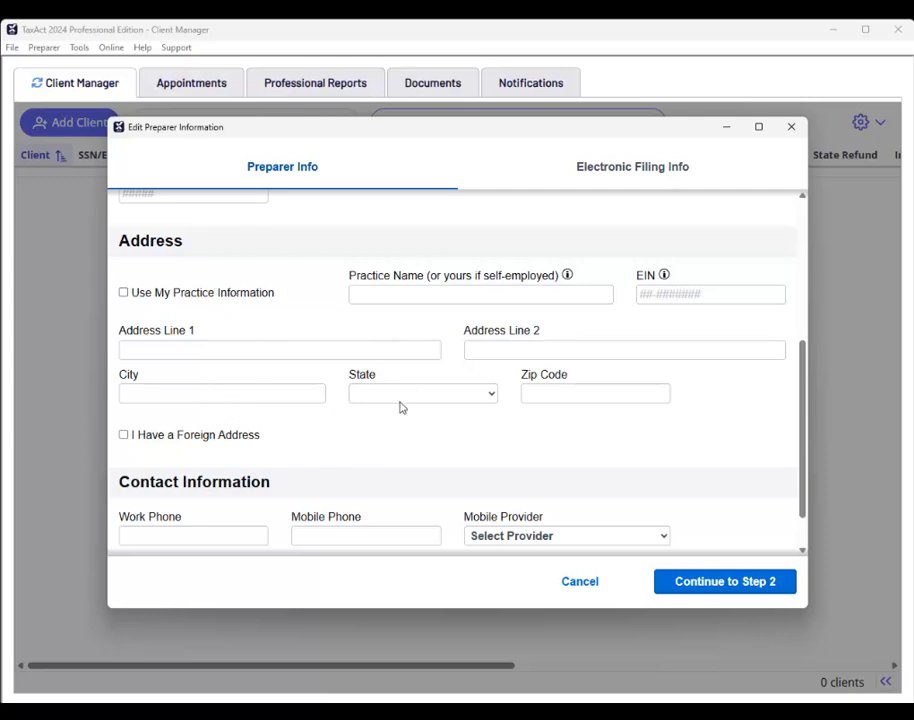
pyautogui.scroll(-1, 368, 371)
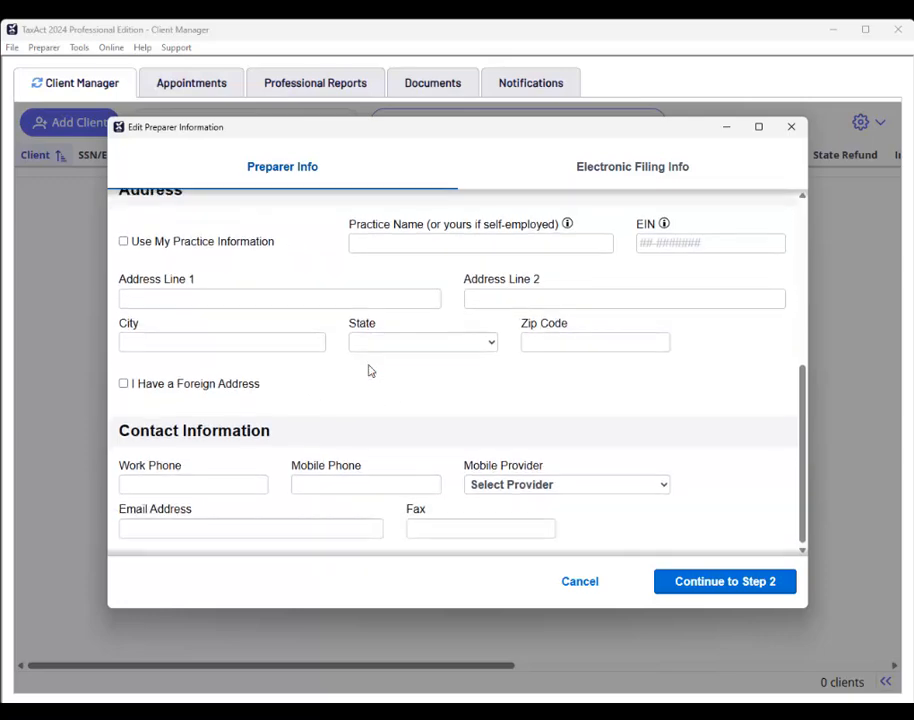
pyautogui.click(707, 591)
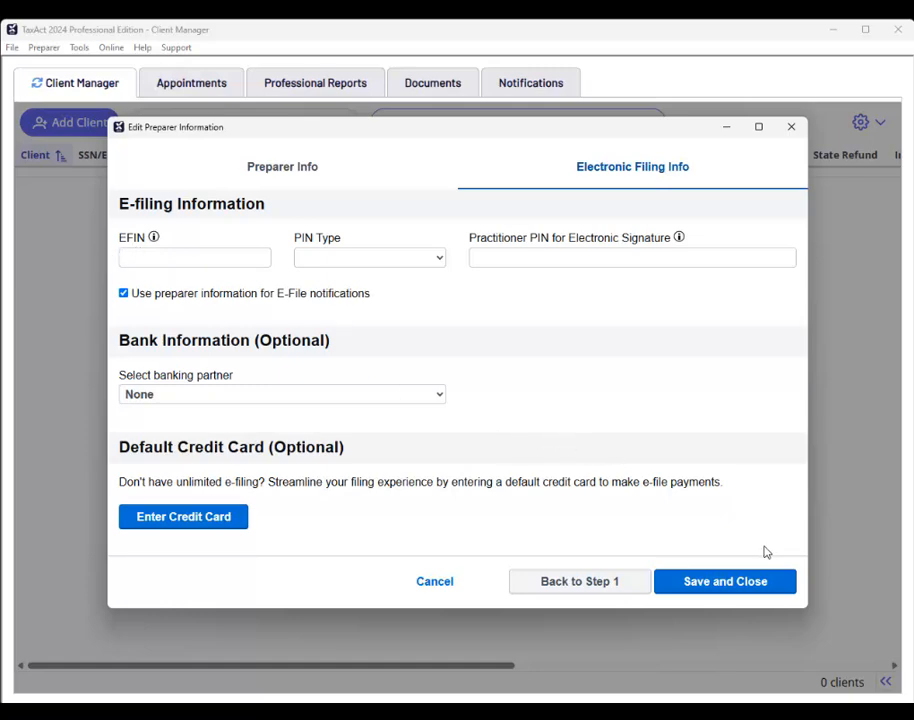
# Try saving the preparer information, dismiss the missing contact warning, and return to Preparer Info.
pyautogui.click(744, 590)
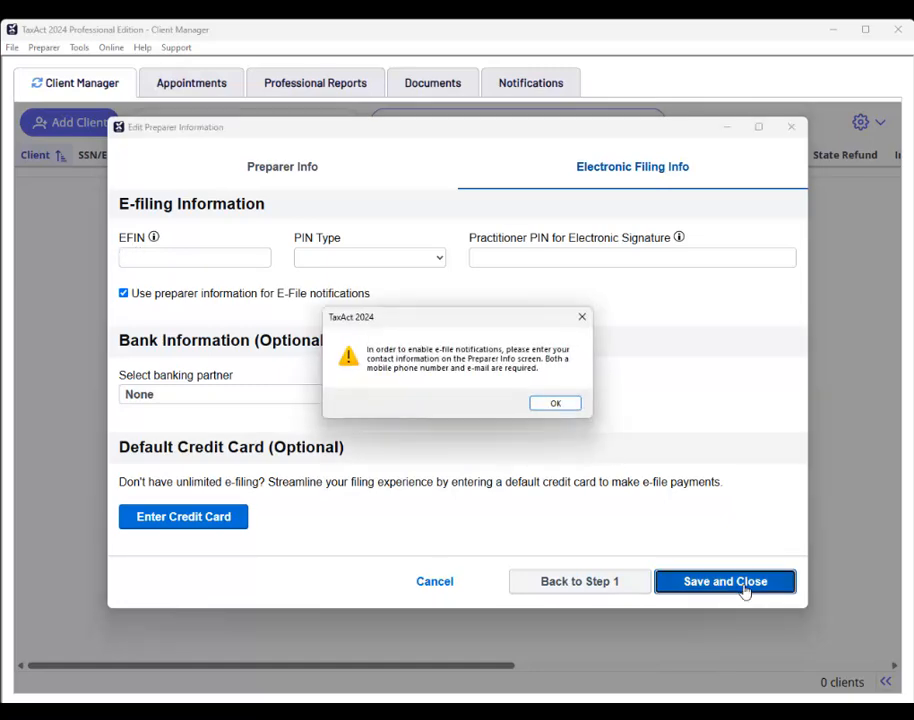
pyautogui.click(553, 404)
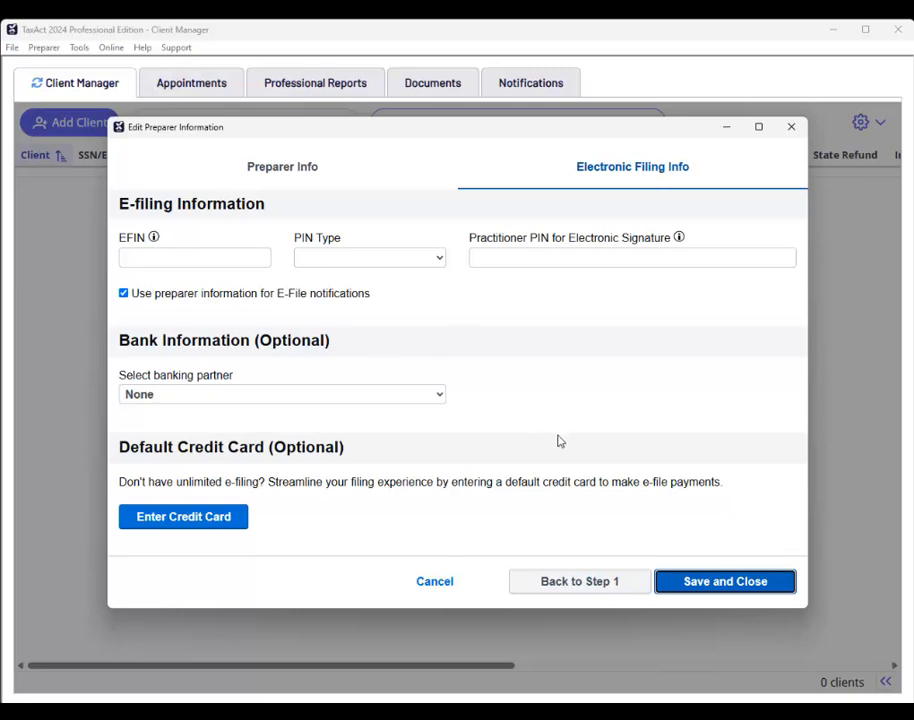
pyautogui.click(292, 175)
pyautogui.scroll(-5, 394, 450)
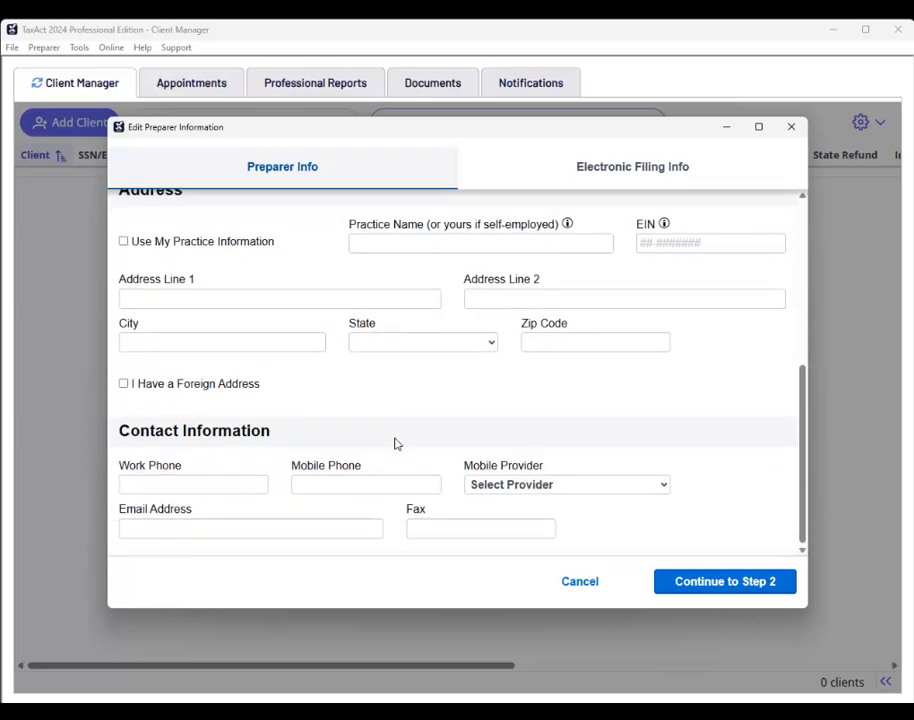
# Enter the preparer's mobile phone number and retry saving, dismissing the repeated warning.
pyautogui.click(364, 487)
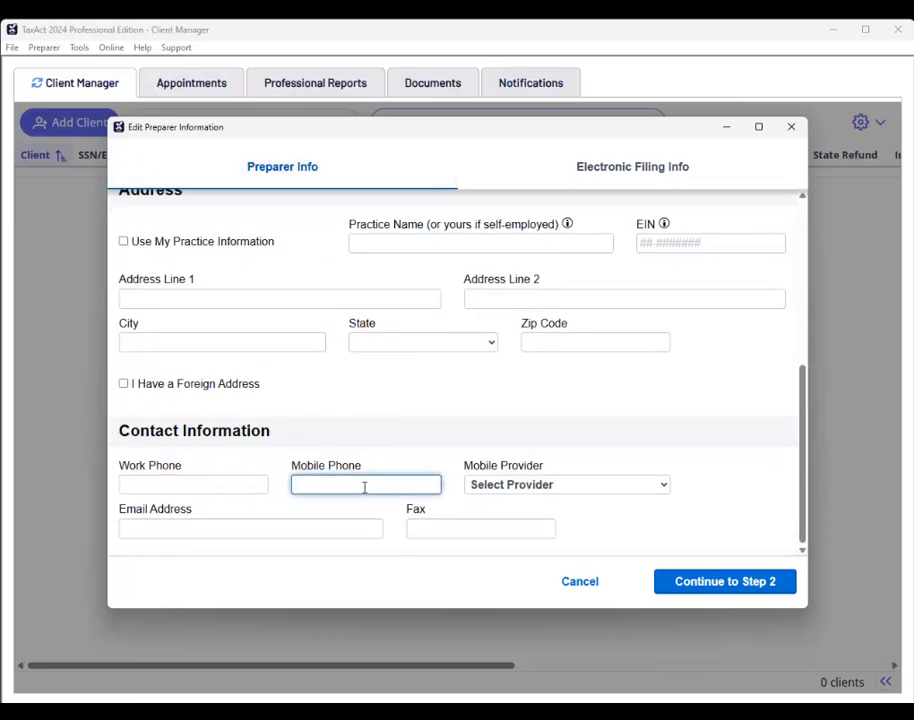
pyautogui.write('520)555-5555')
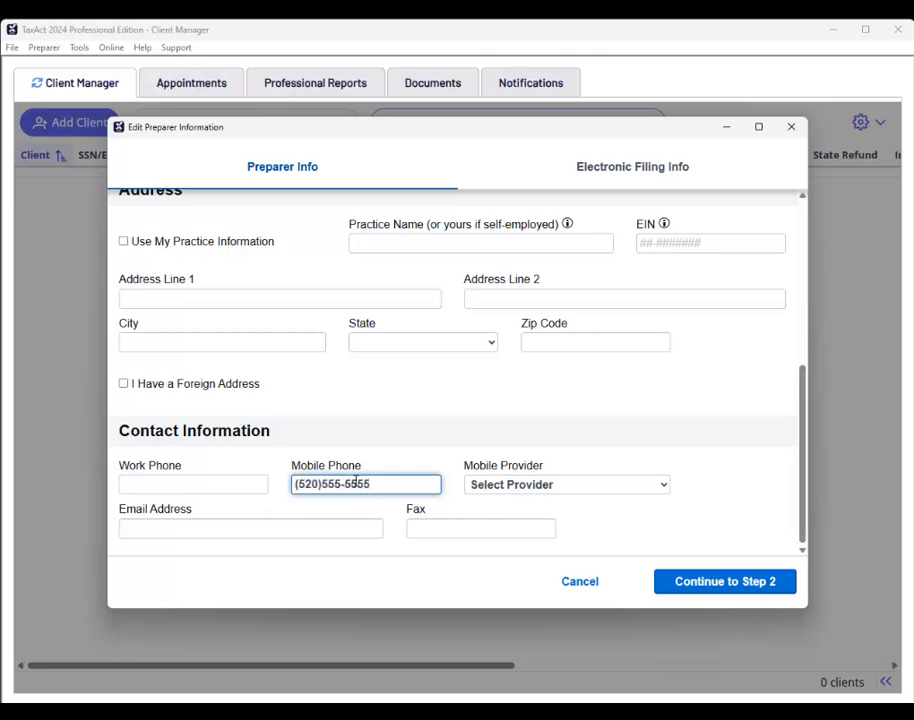
pyautogui.click(706, 583)
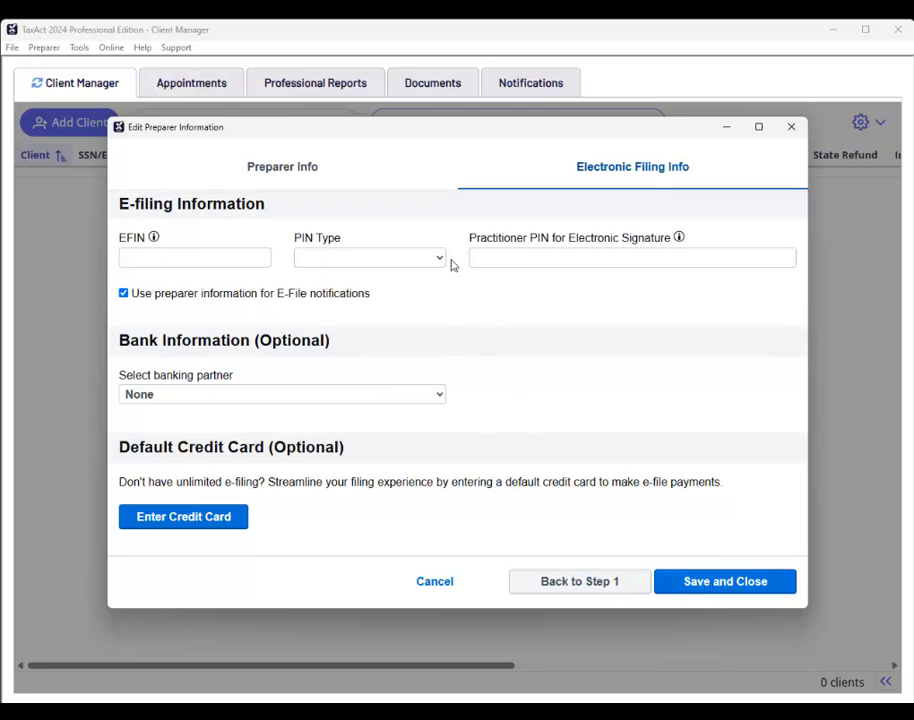
pyautogui.click(690, 584)
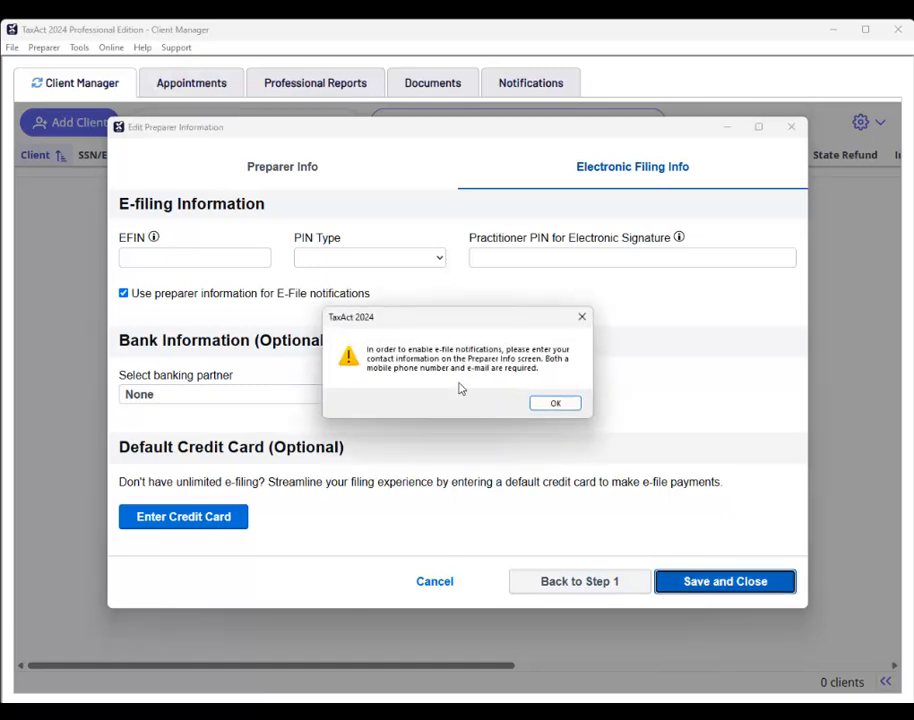
pyautogui.click(556, 405)
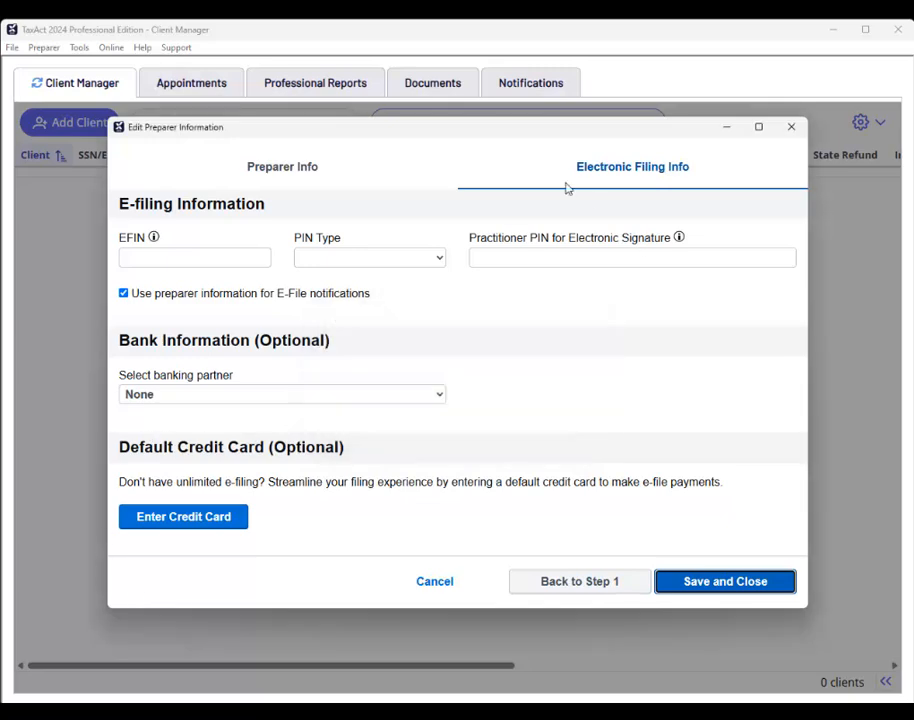
# Enter the preparer's e-mail address on Preparer Info, then continue to Step 2 and save and close.
pyautogui.click(259, 186)
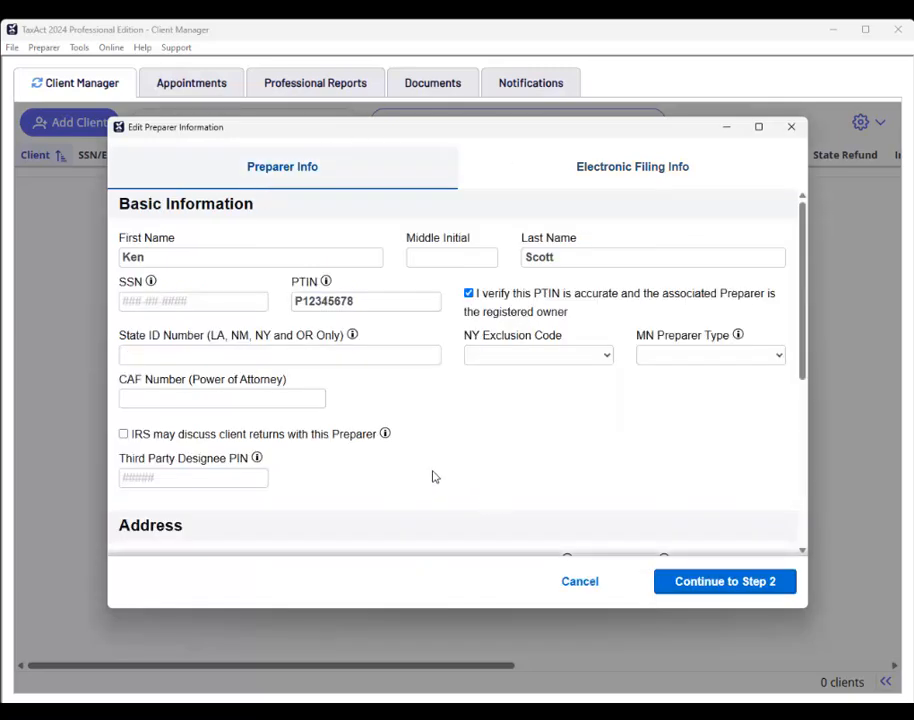
pyautogui.scroll(-5, 535, 473)
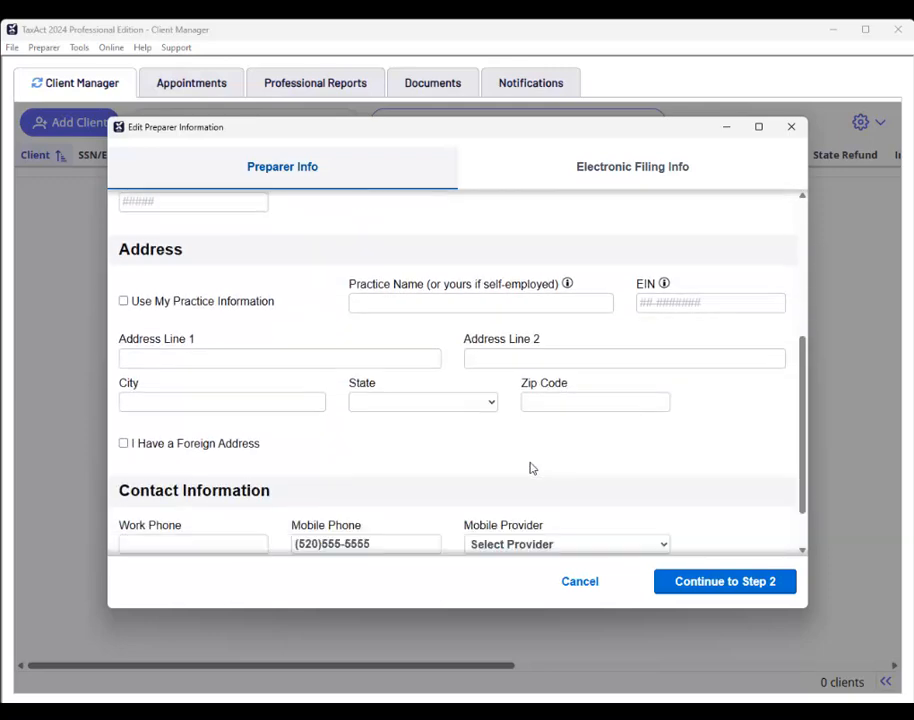
pyautogui.click(147, 527)
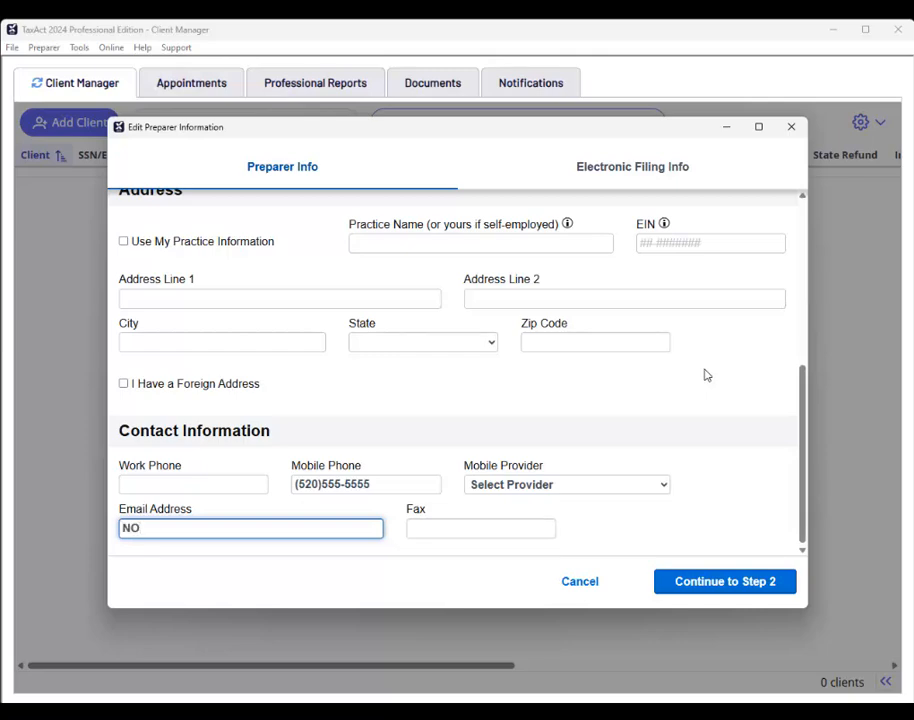
pyautogui.write('NO@')
pyautogui.press('BackSpace')
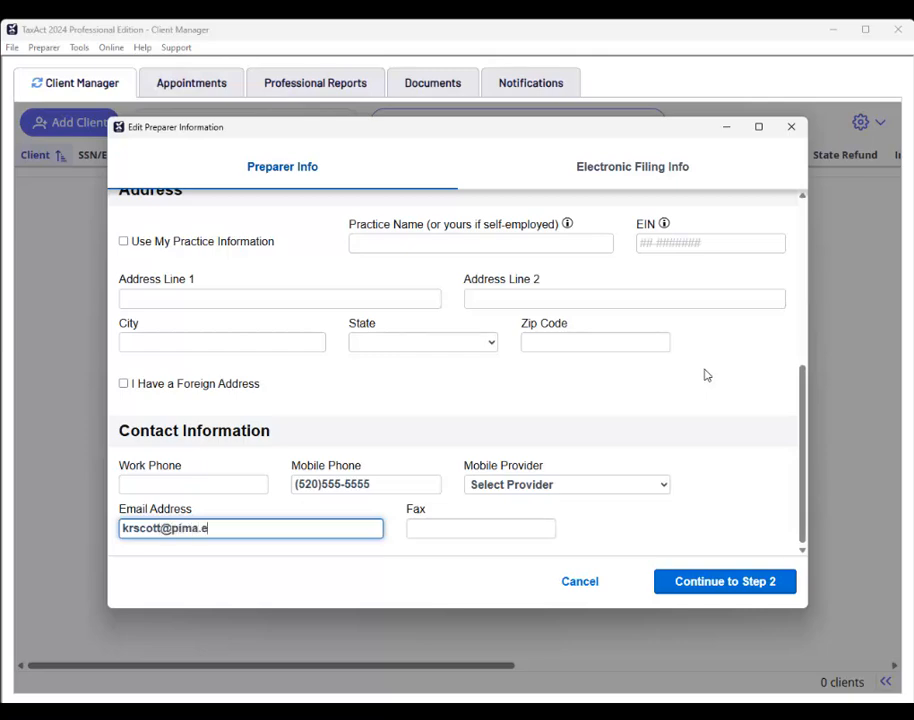
pyautogui.press('Tab')
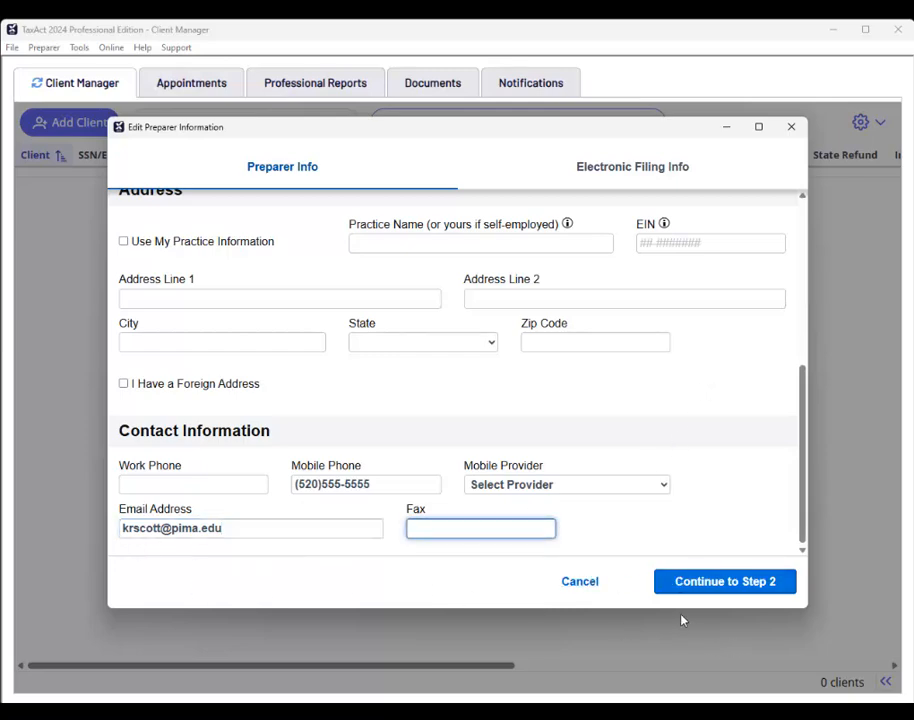
pyautogui.click(733, 590)
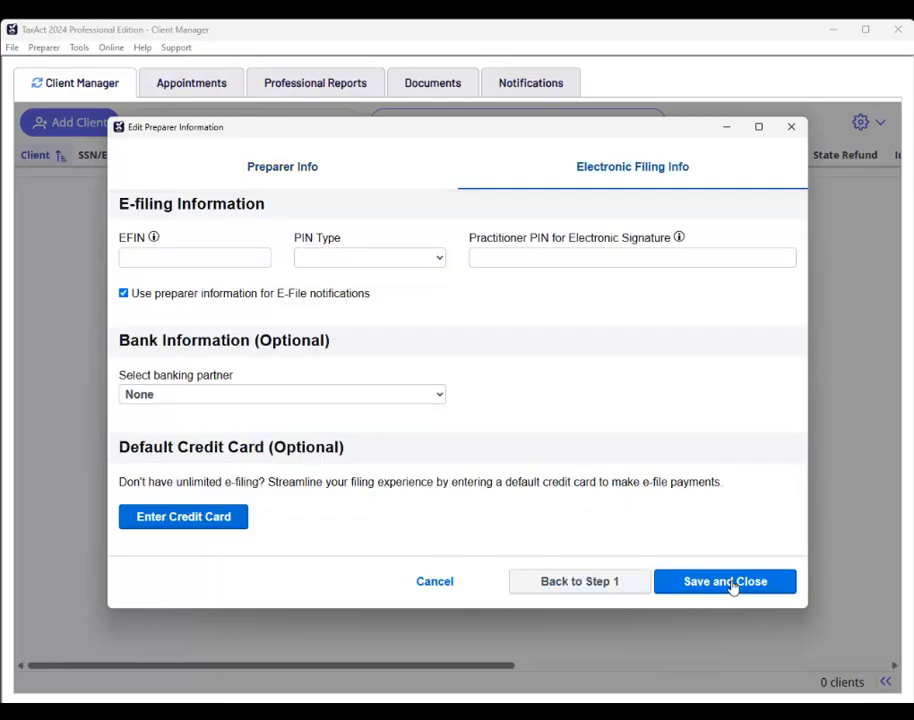
pyautogui.click(728, 583)
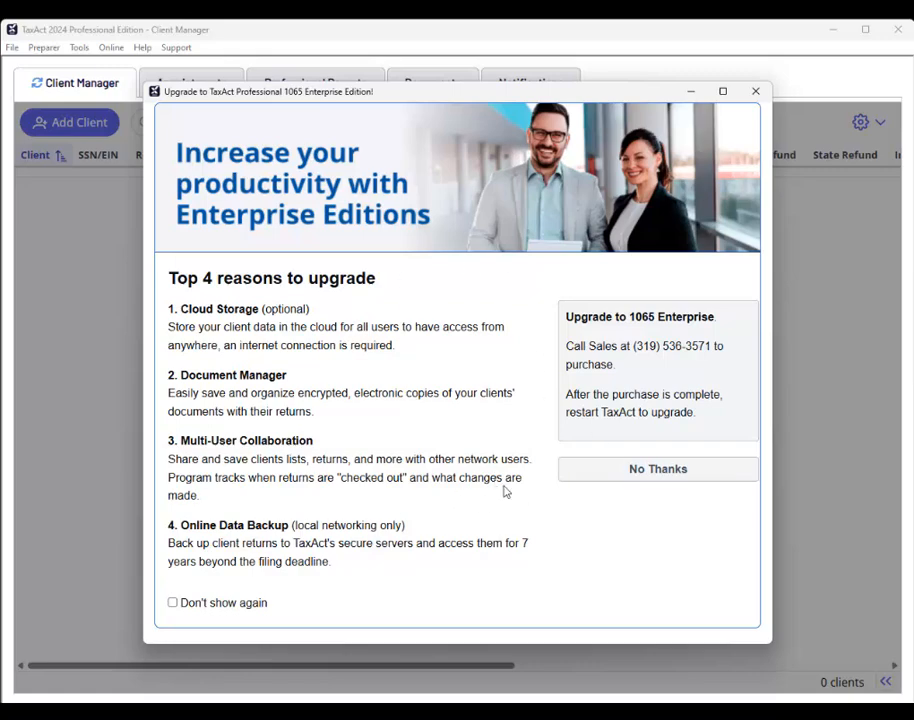
# Turn off the Enterprise upgrade offer and tips of the day, and decline the Client Manager tour.
pyautogui.click(172, 606)
pyautogui.click(679, 479)
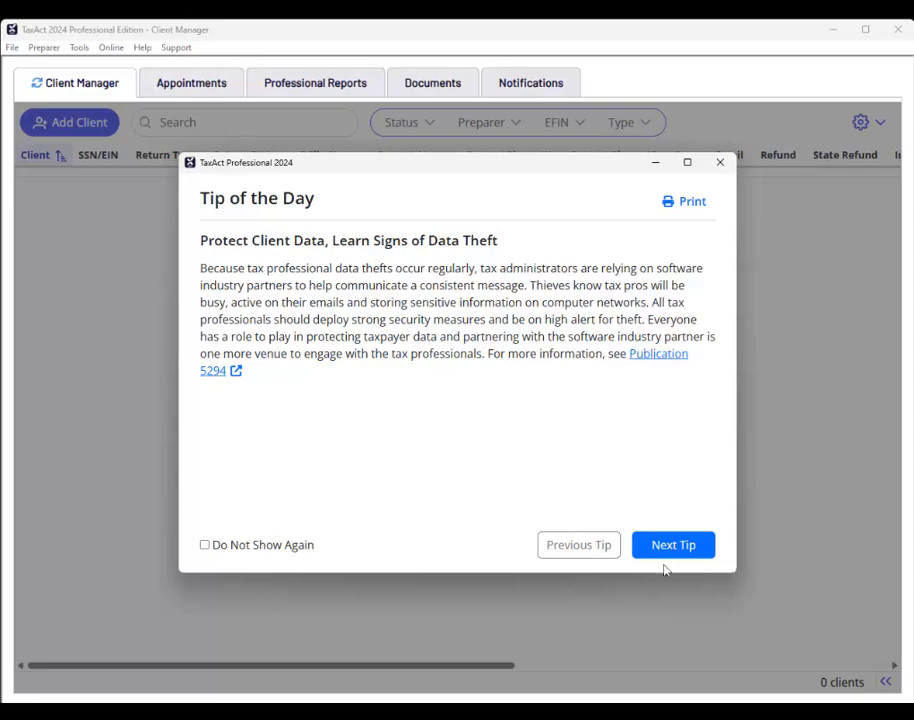
pyautogui.click(695, 548)
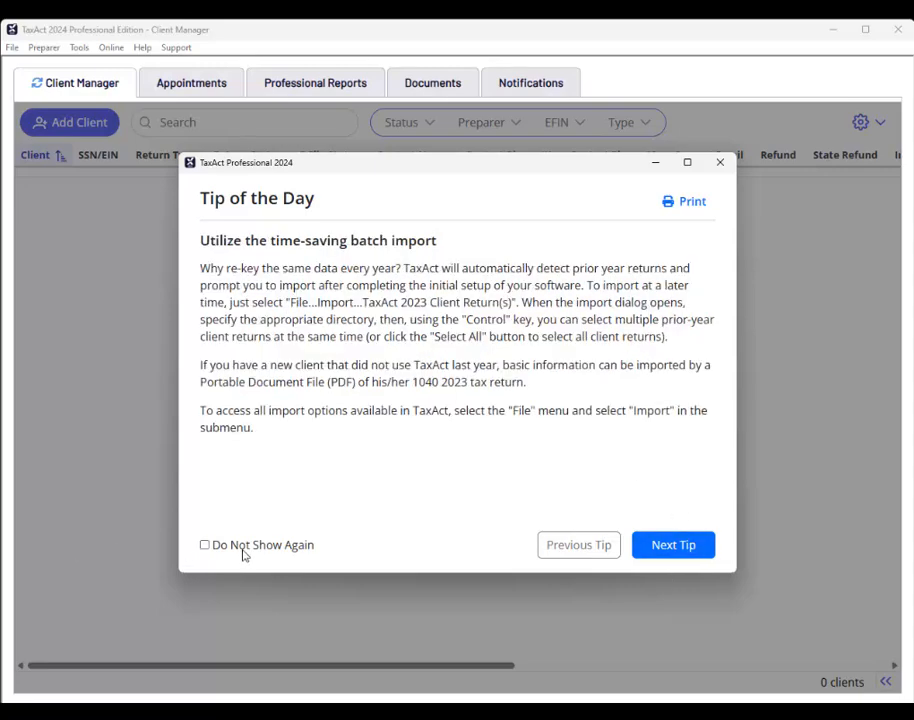
pyautogui.click(204, 545)
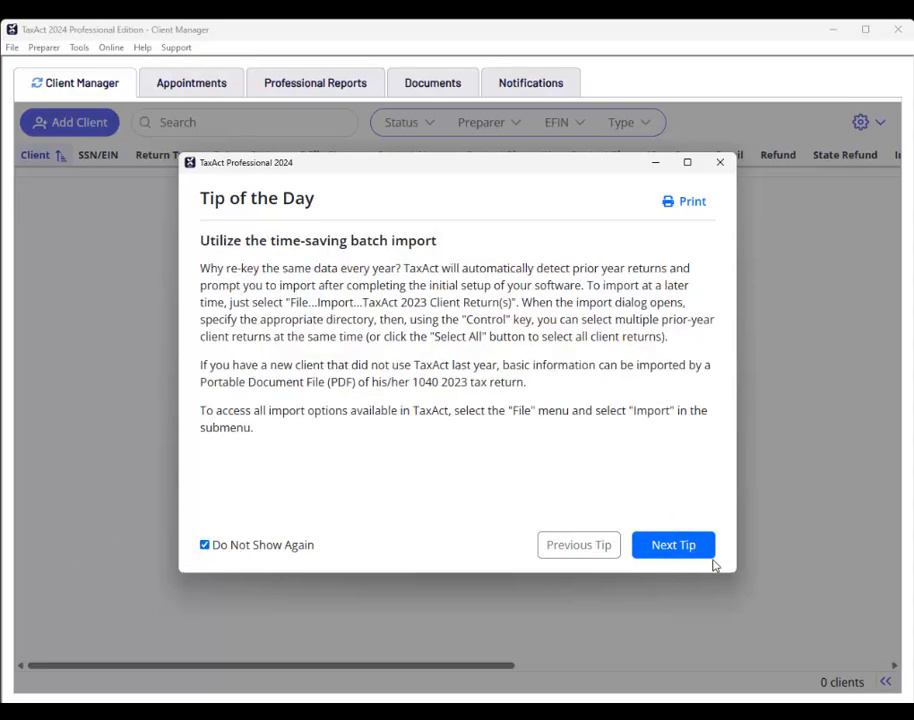
pyautogui.click(719, 163)
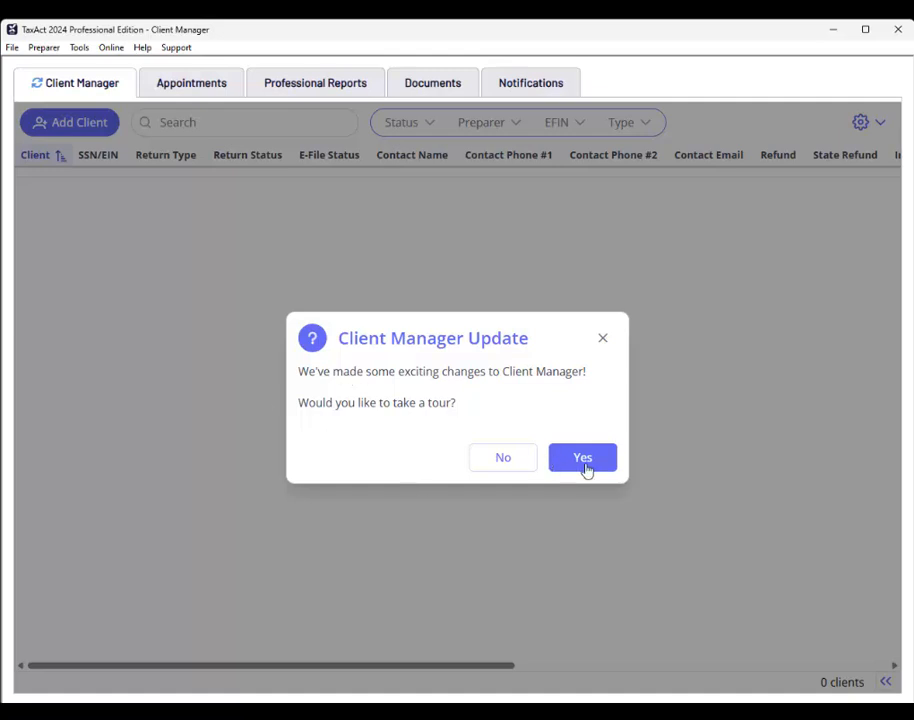
pyautogui.click(505, 459)
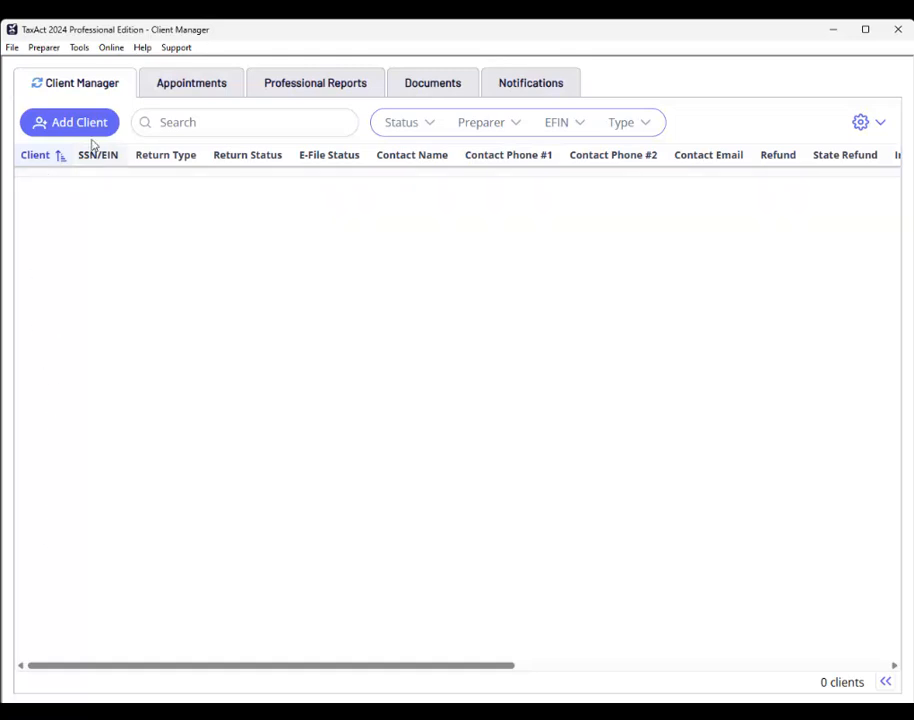
# Open Add Client for a new 2024 client and choose 1065 Client as the return type.
pyautogui.click(62, 130)
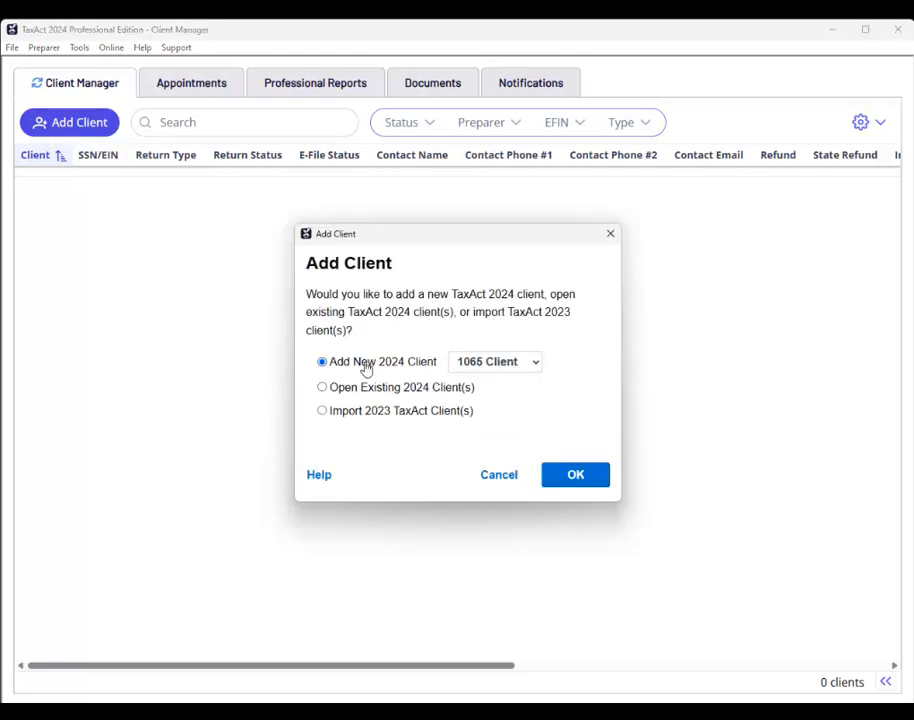
pyautogui.click(535, 366)
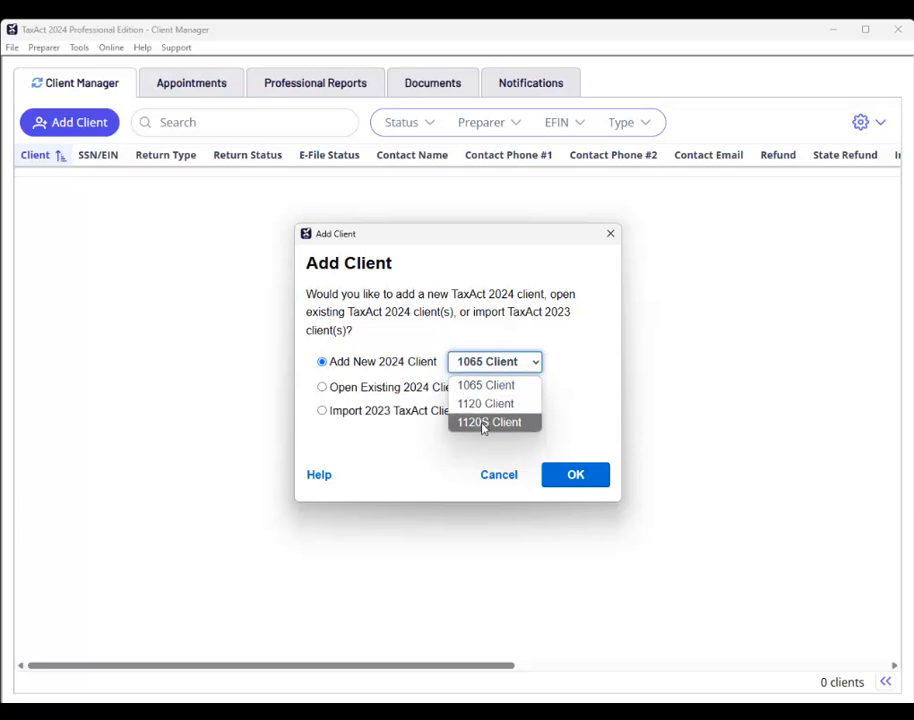
pyautogui.click(536, 367)
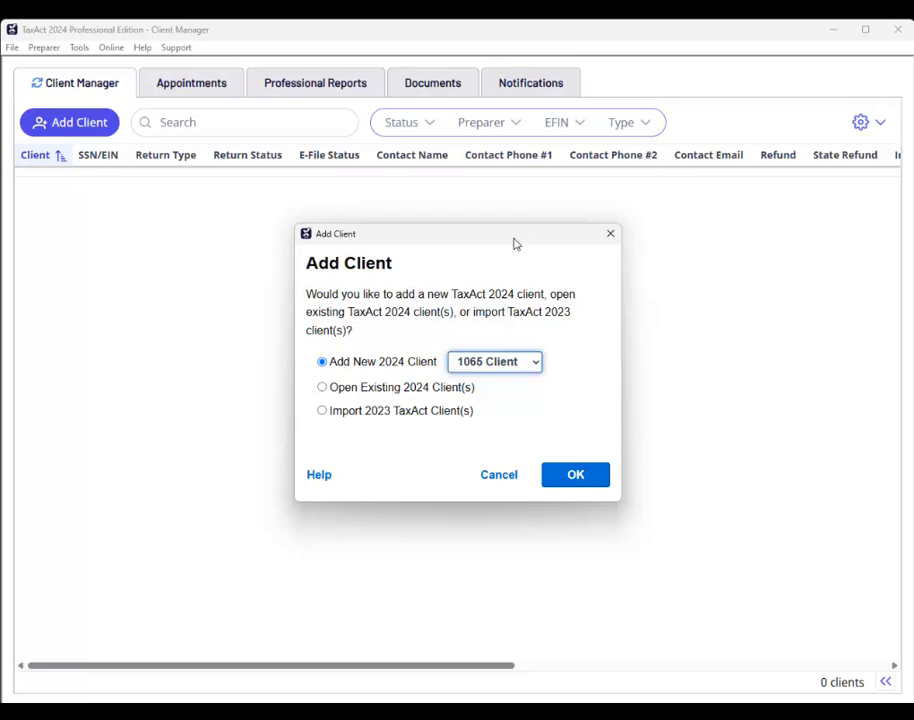
pyautogui.click(532, 363)
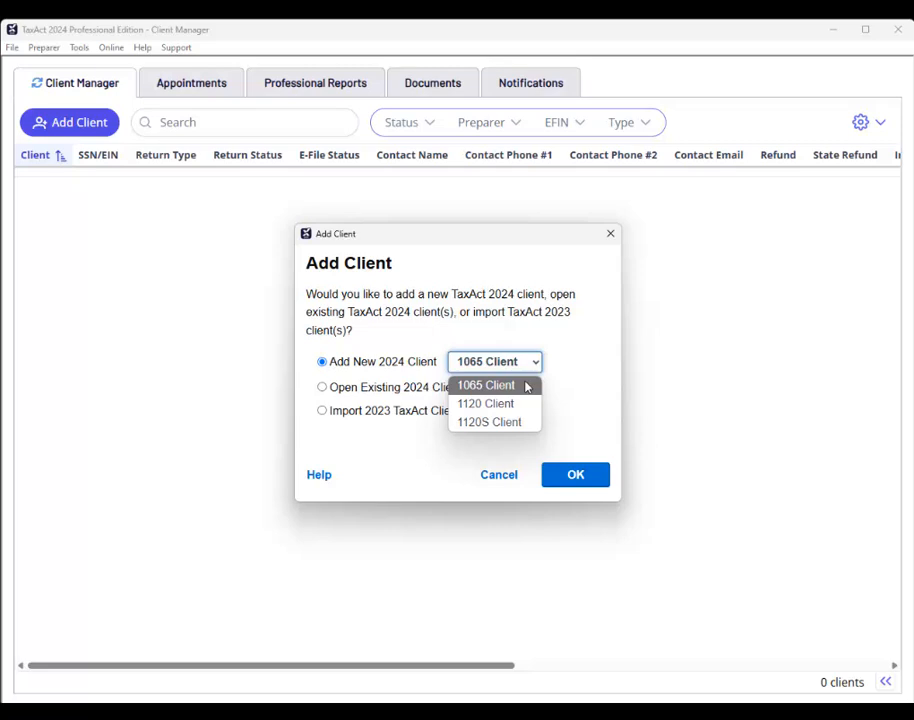
pyautogui.click(548, 329)
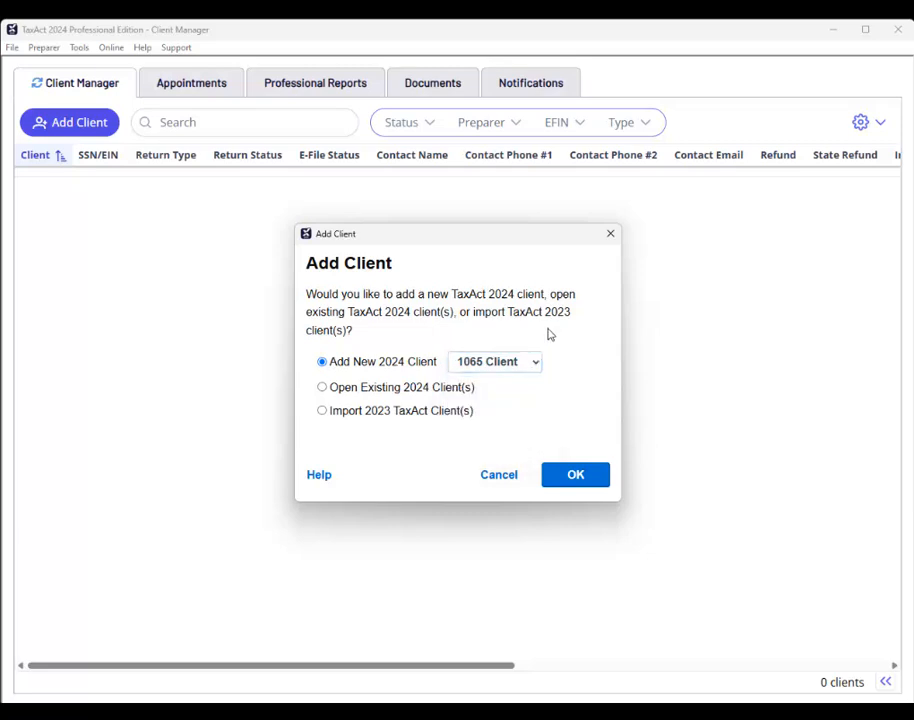